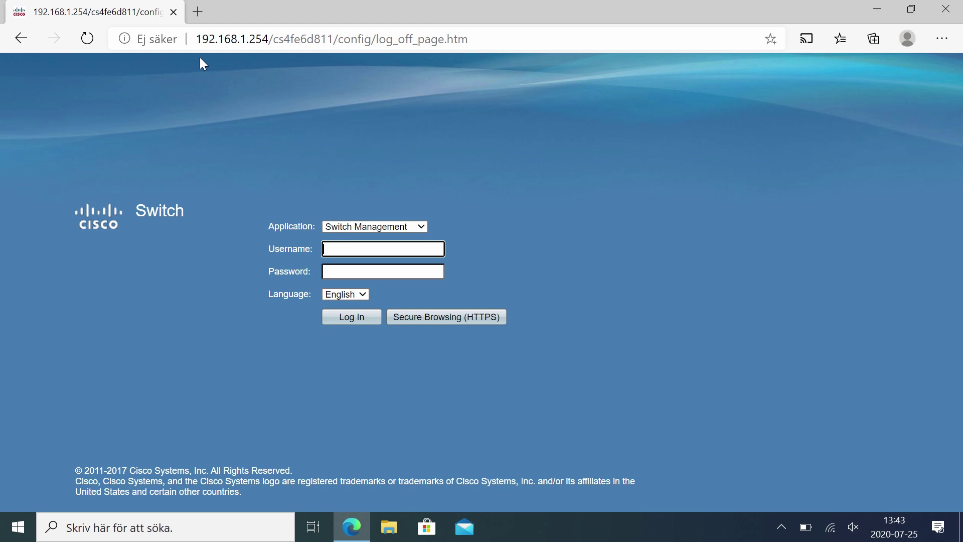
Log in to the switch with the default admin username and password.
type("cisco")
key("Tab")
type("cisco")
key("Return")
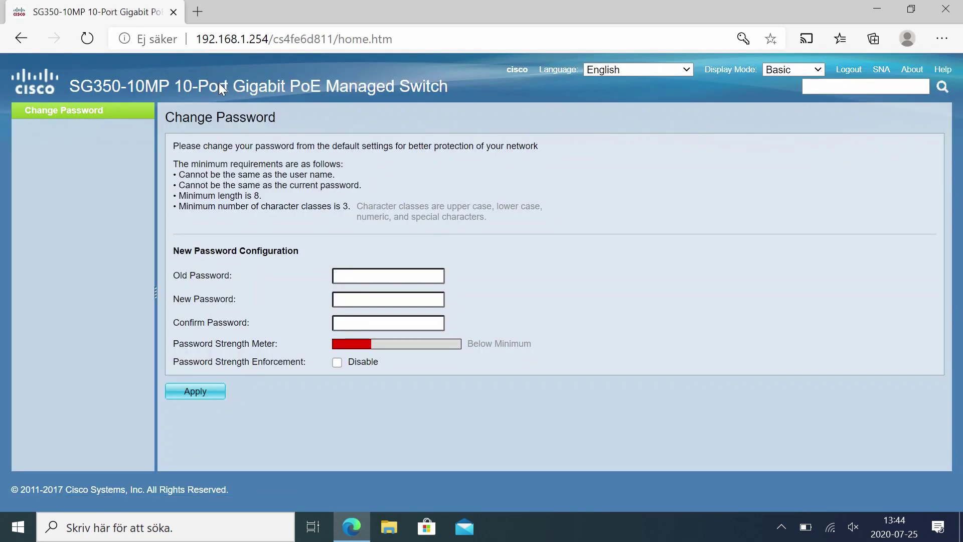
Replace the default password by entering the old password and a new one twice.
left_click(350, 275)
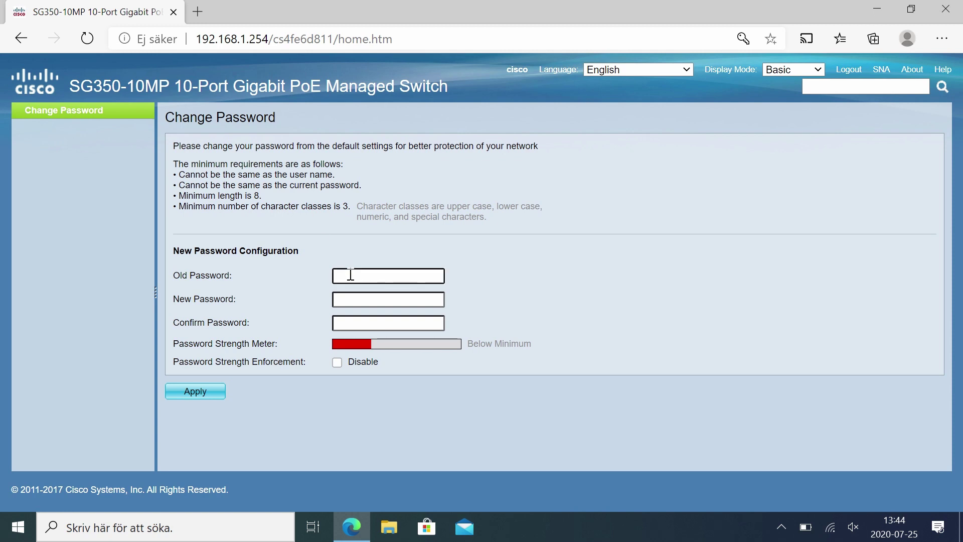
type("cisco")
key("Tab")
type("••••••")
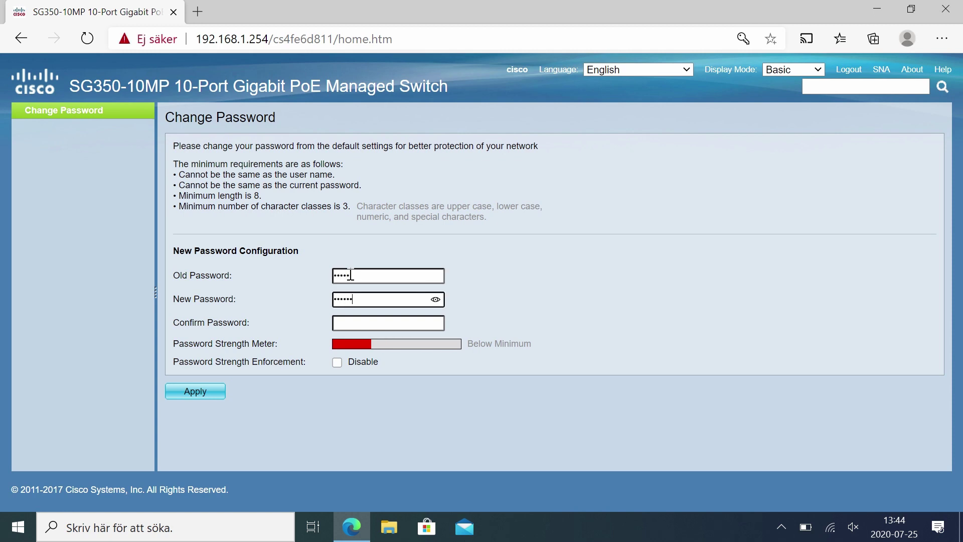
type("••••")
key("Tab")
type("••••••")
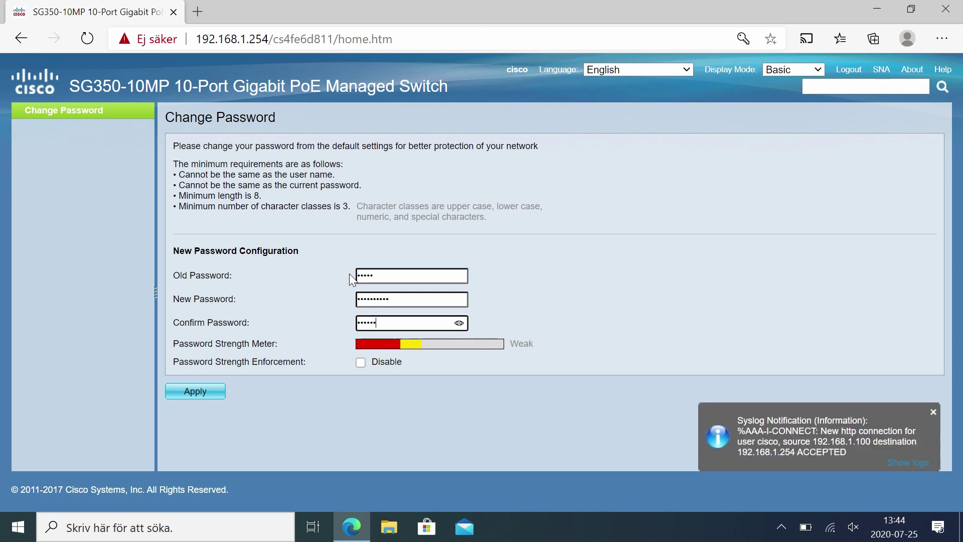
type("••••")
key("Return")
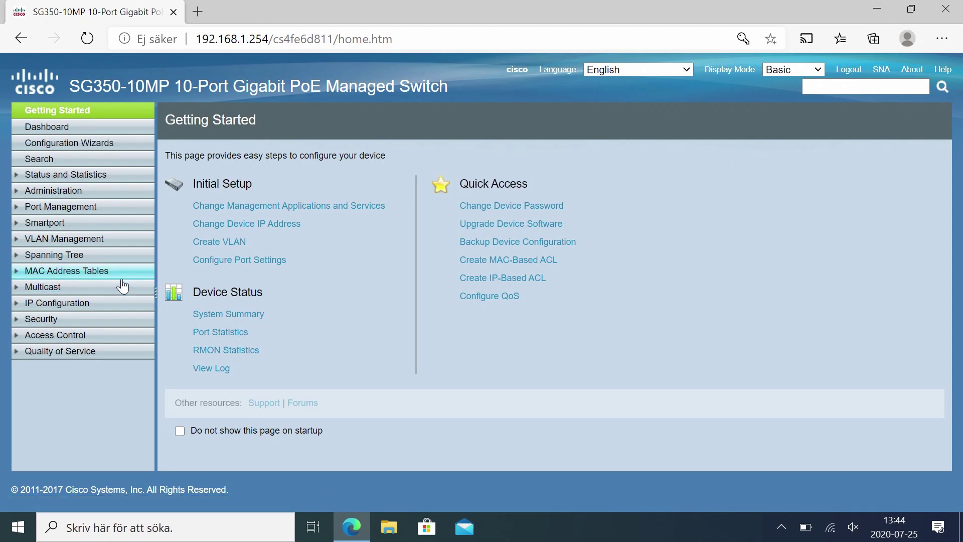
Switch Display Mode to Advanced from the IGMP Snooping page, then go to Administration System Settings.
left_click(95, 290)
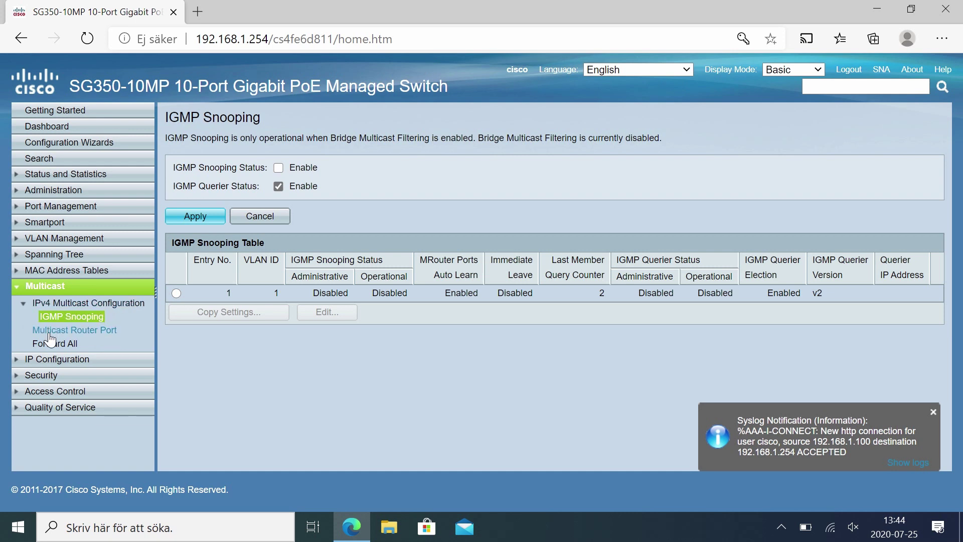
left_click(791, 72)
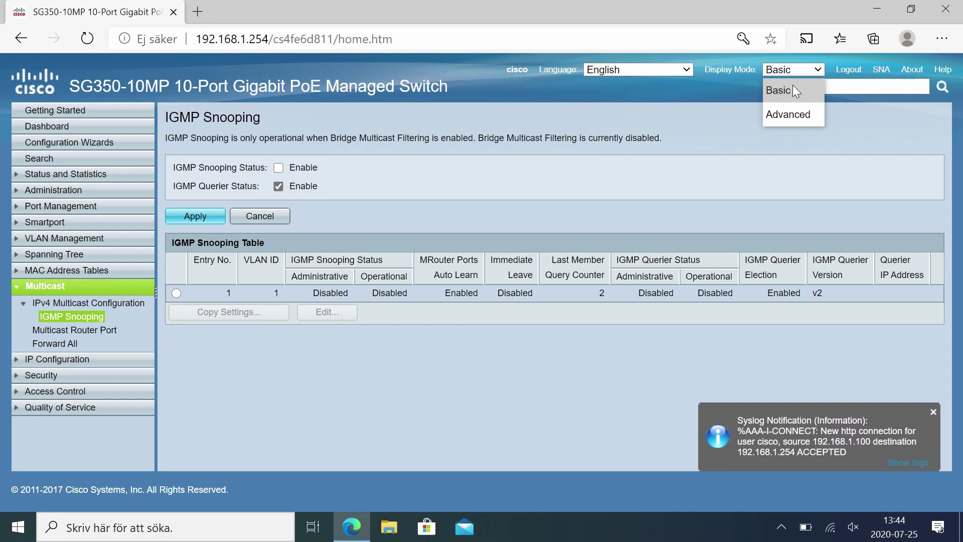
left_click(786, 113)
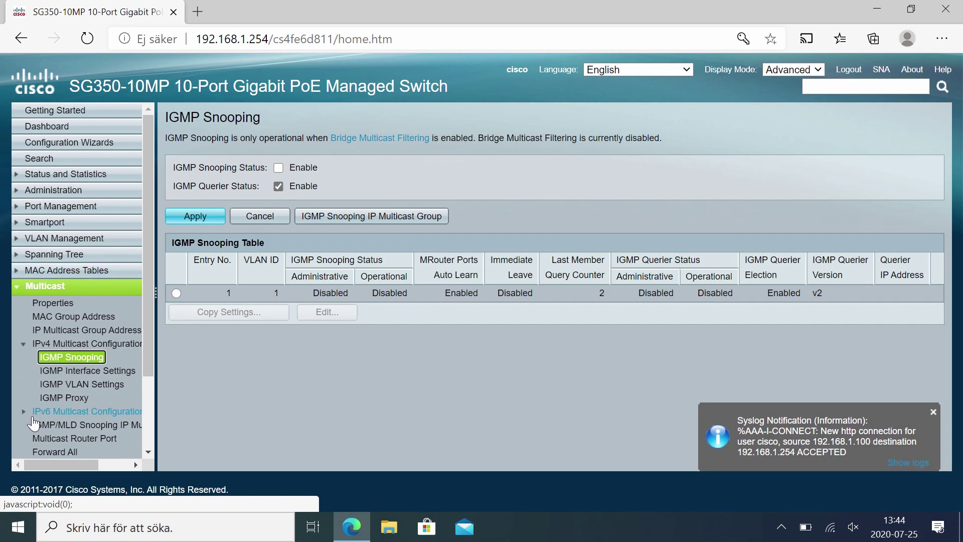
left_click(59, 286)
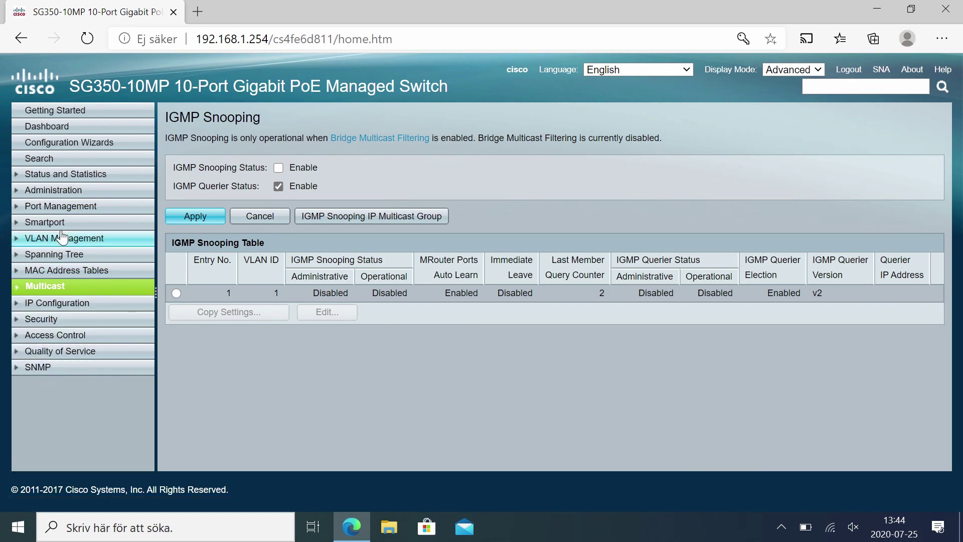
left_click(61, 195)
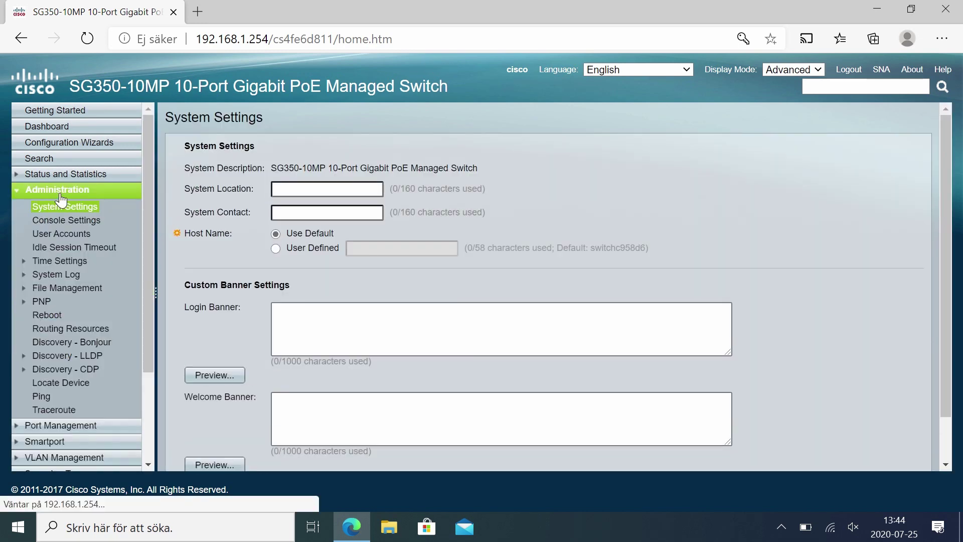
In User Accounts, add a new user name with its password entered twice.
left_click(65, 235)
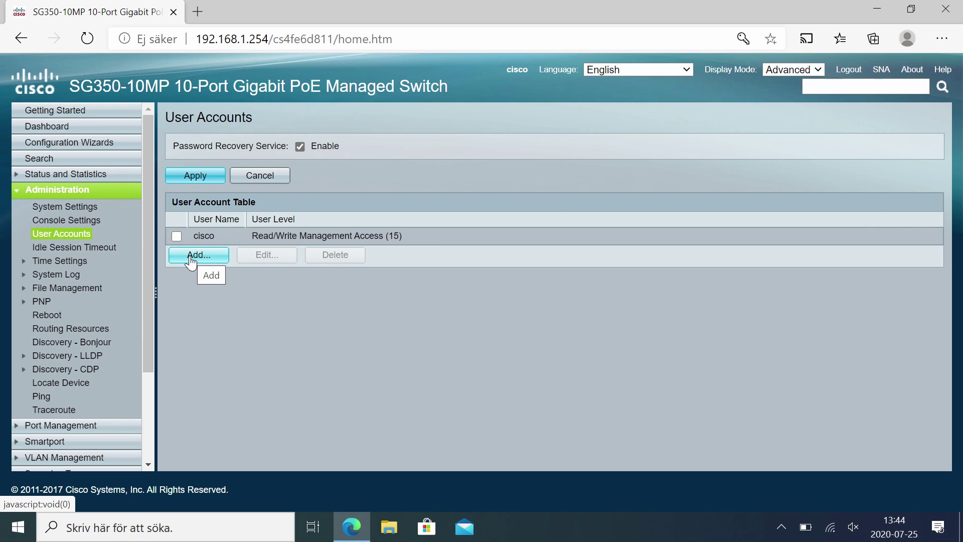
left_click(190, 256)
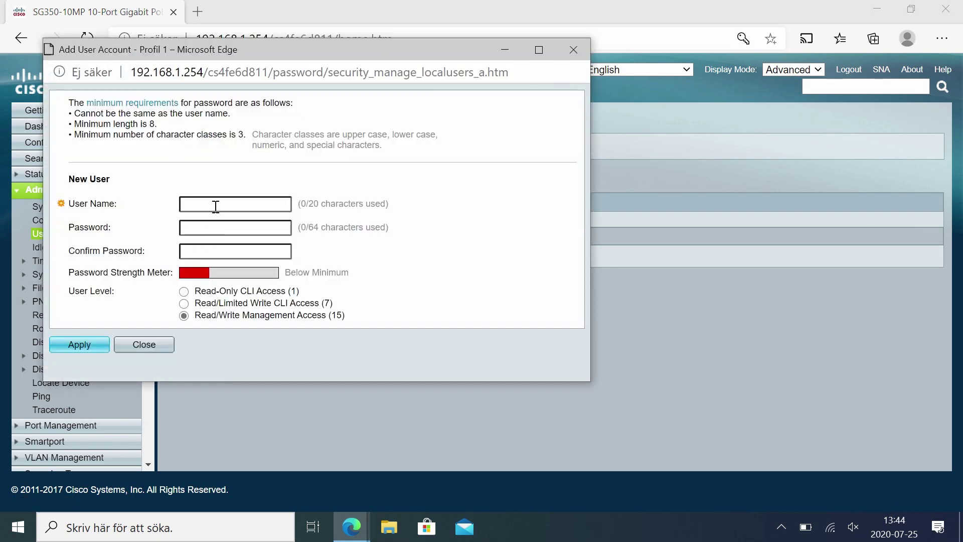
left_click(216, 206)
type("pali")
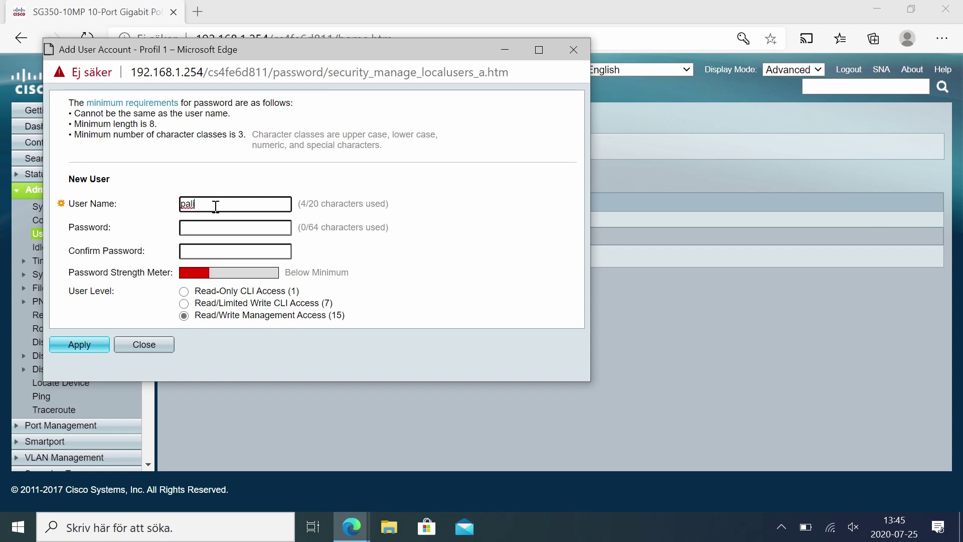
key("Tab")
type("•••••••")
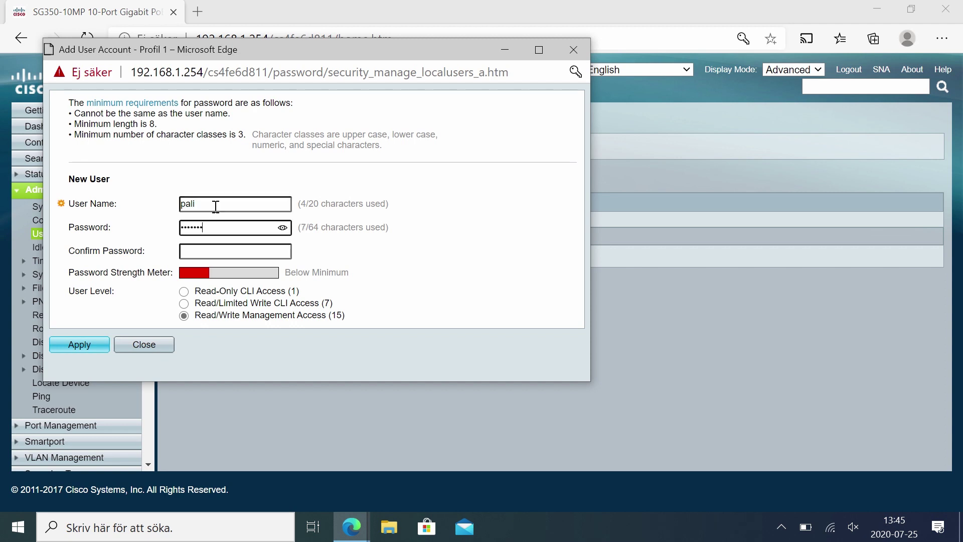
type("•••")
key("Tab")
type("••••••••••")
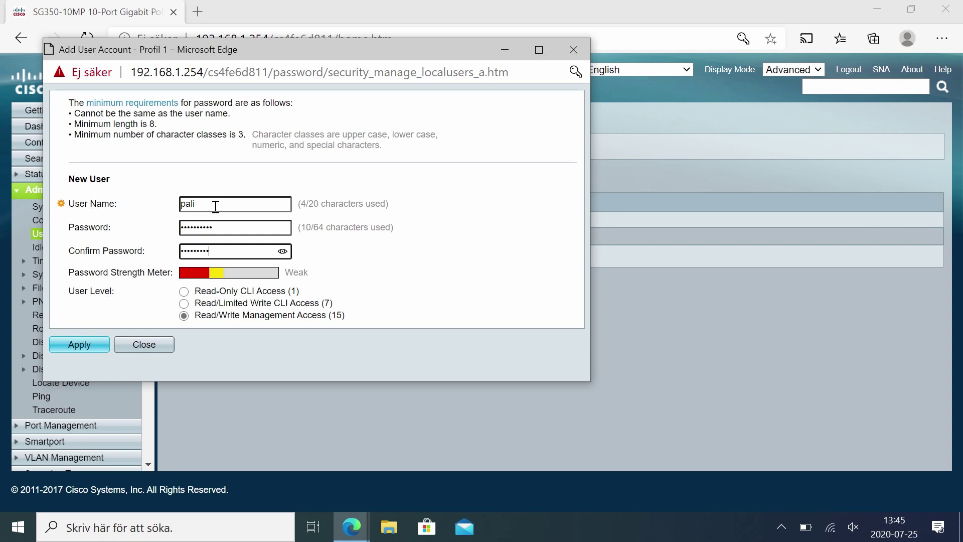
key("Return")
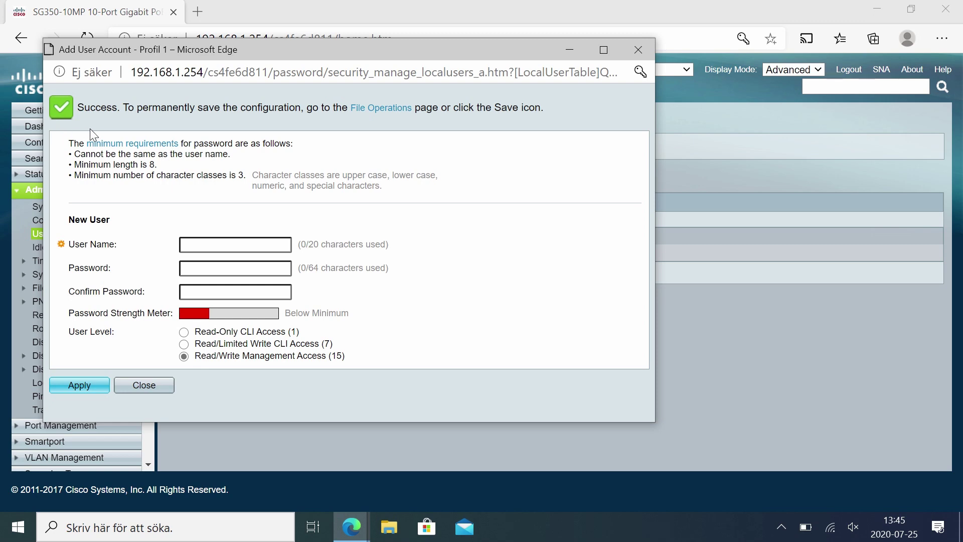
left_click(146, 385)
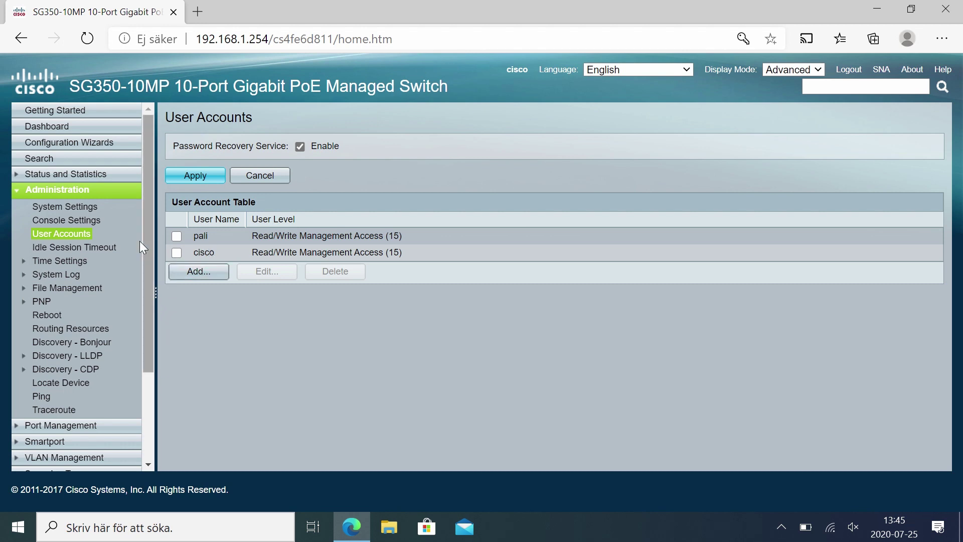
On System Time, enable the PC as alternate clock source and DHCP time zone.
left_click(70, 262)
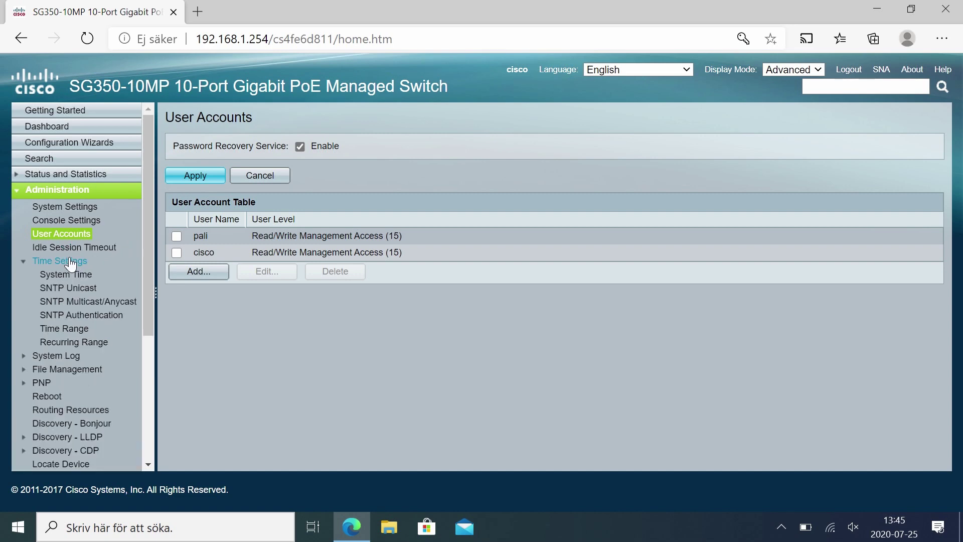
left_click(70, 275)
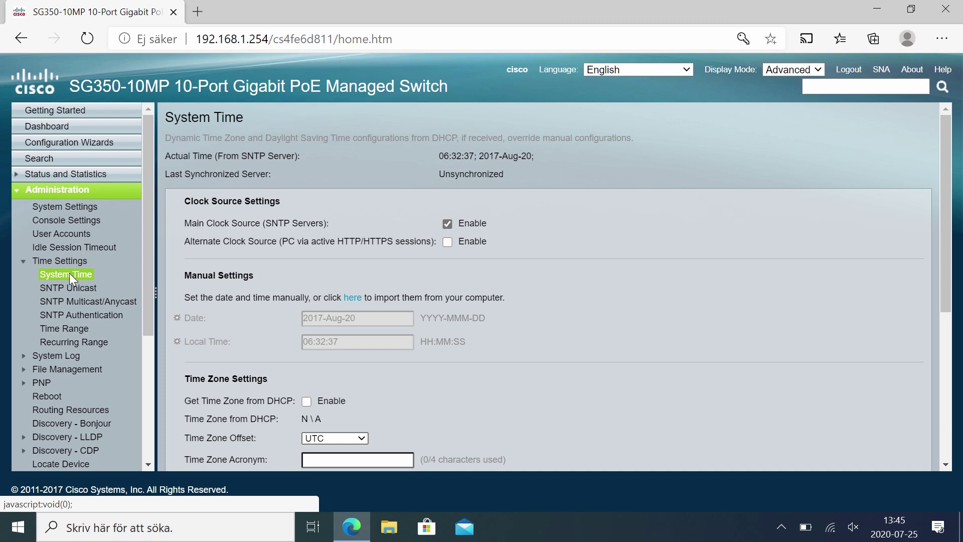
left_click(448, 242)
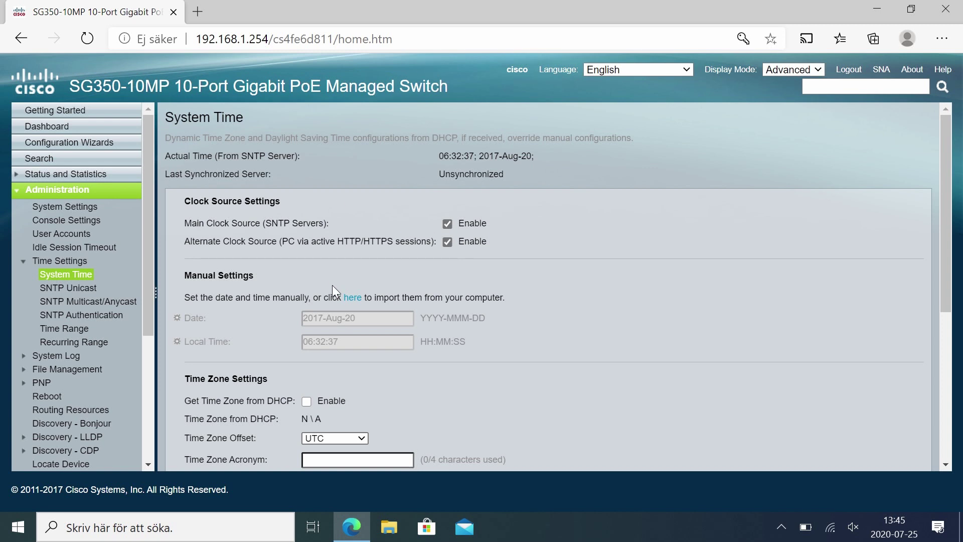
scroll(321, 257, "down", 2)
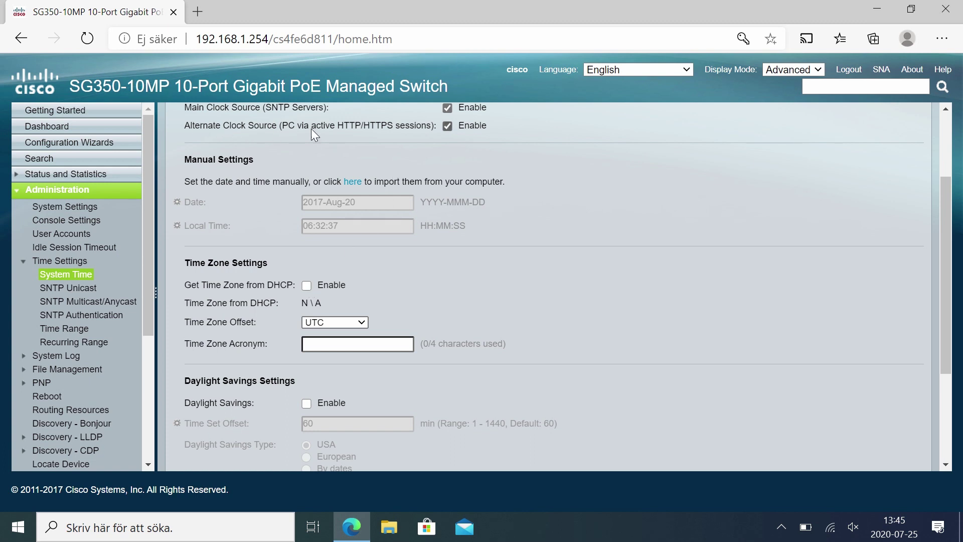
left_click(306, 286)
Enable European daylight saving, apply, and import the computer's date and time (2020-Jul-25 13:46:10).
scroll(327, 353, "down", 2)
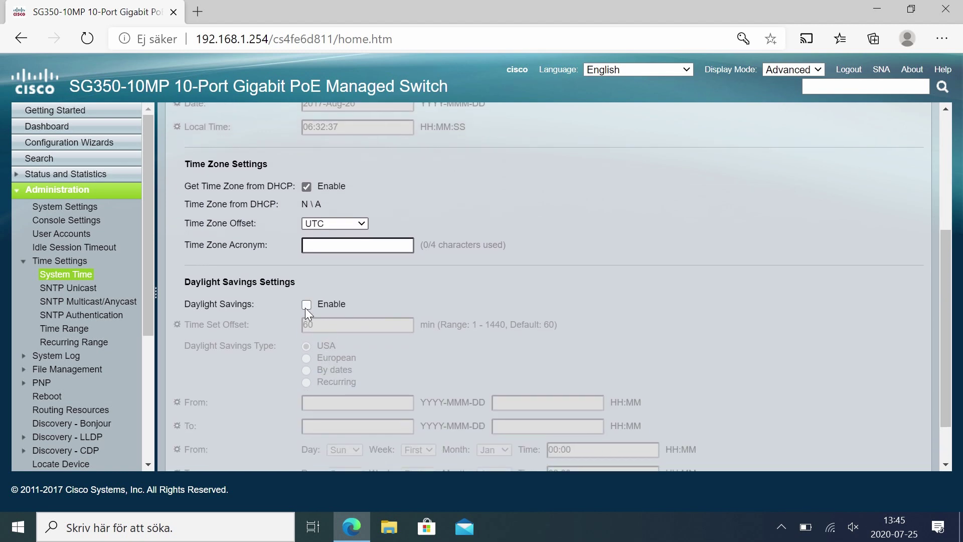
left_click(305, 306)
left_click(306, 358)
scroll(306, 357, "down", 2)
left_click(196, 446)
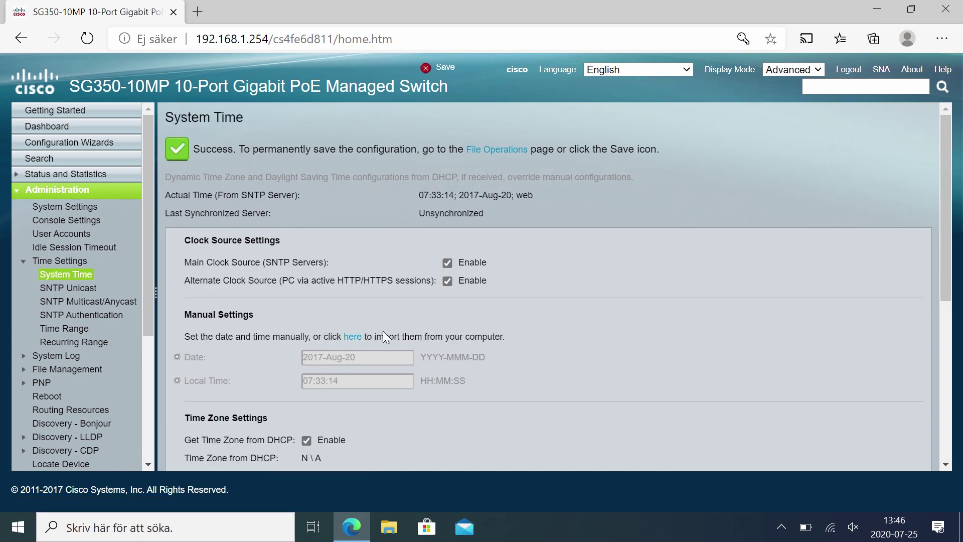
left_click(357, 341)
Uncheck 802.3 EEE Enable in Green Ethernet Properties and apply it.
left_click(51, 193)
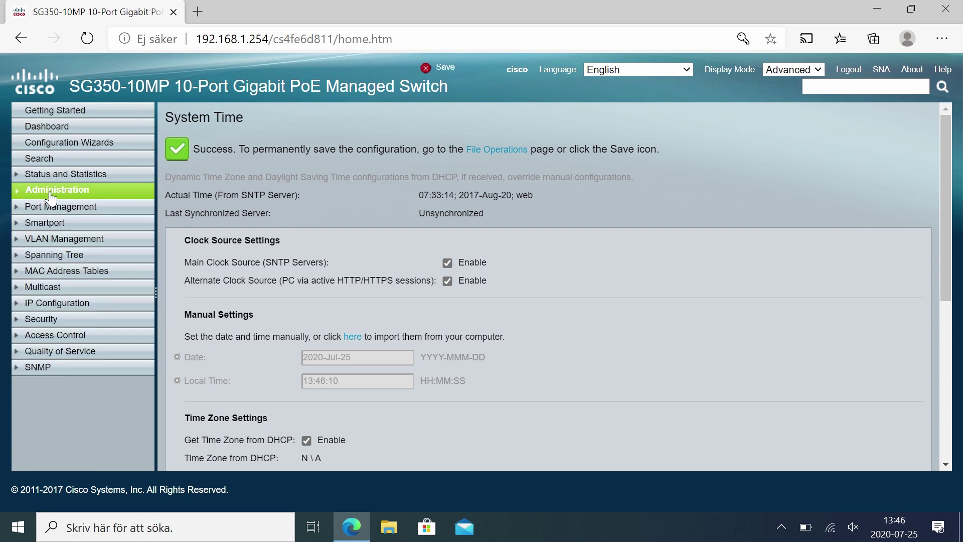
left_click(52, 207)
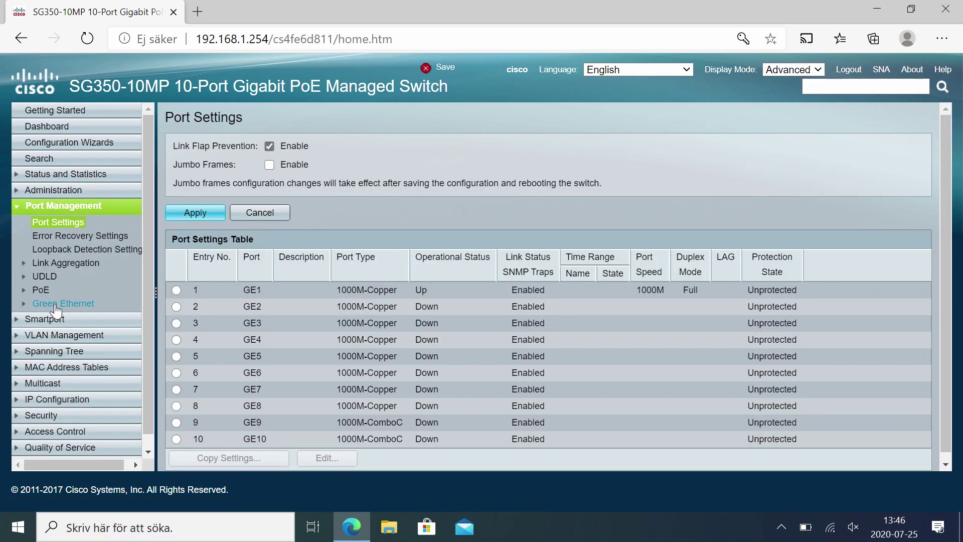
left_click(56, 303)
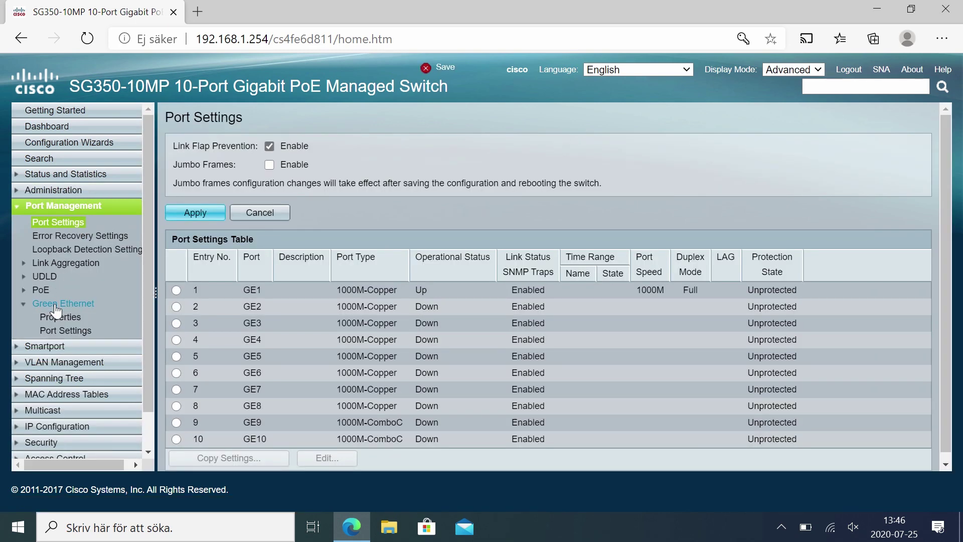
left_click(59, 317)
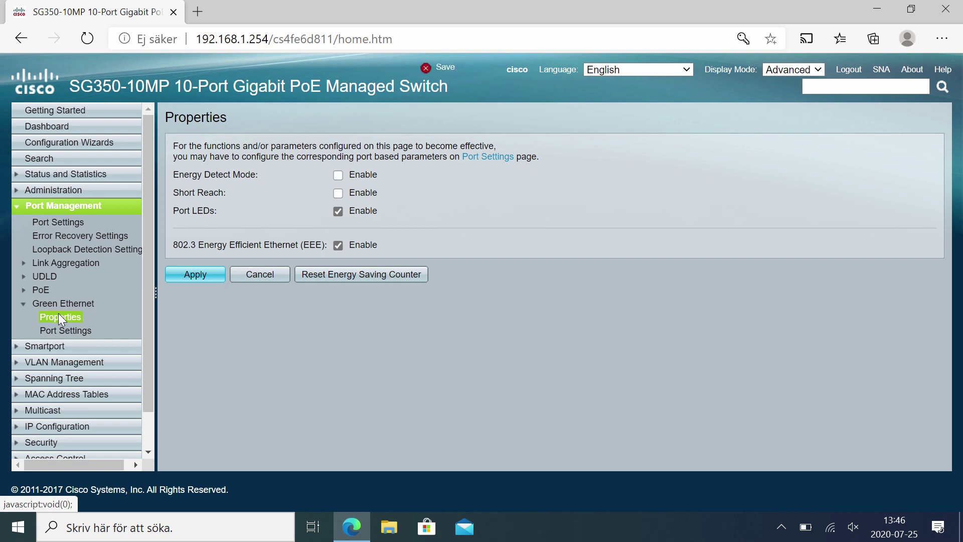
left_click(338, 245)
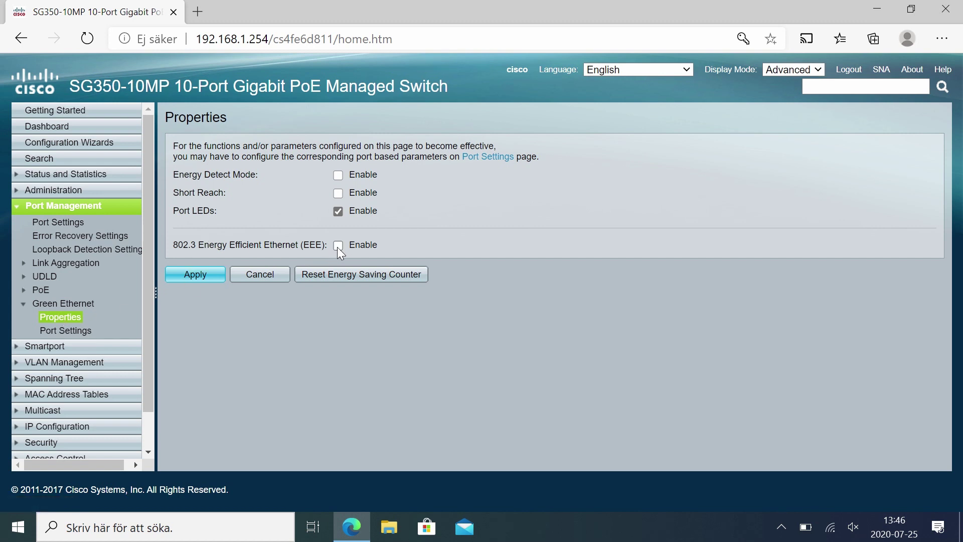
left_click(201, 277)
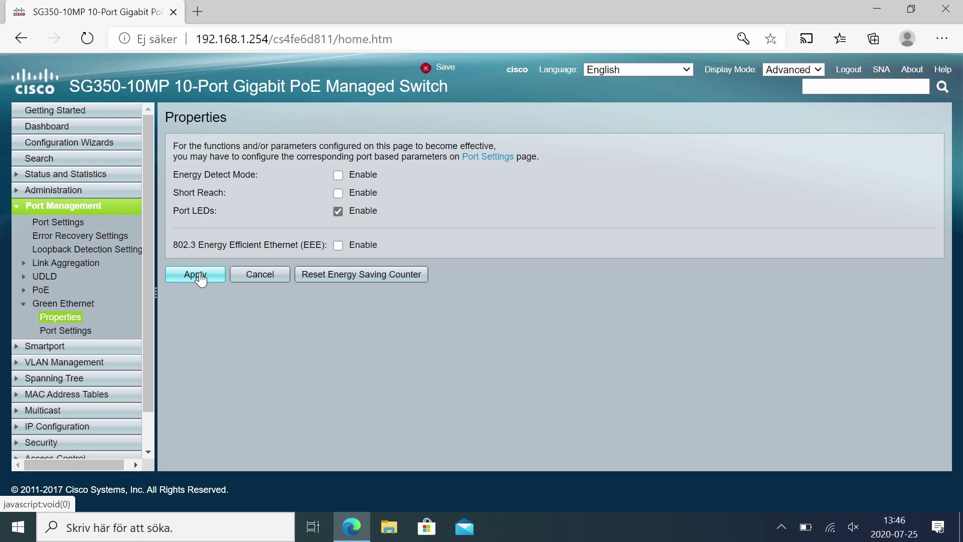
left_click(200, 275)
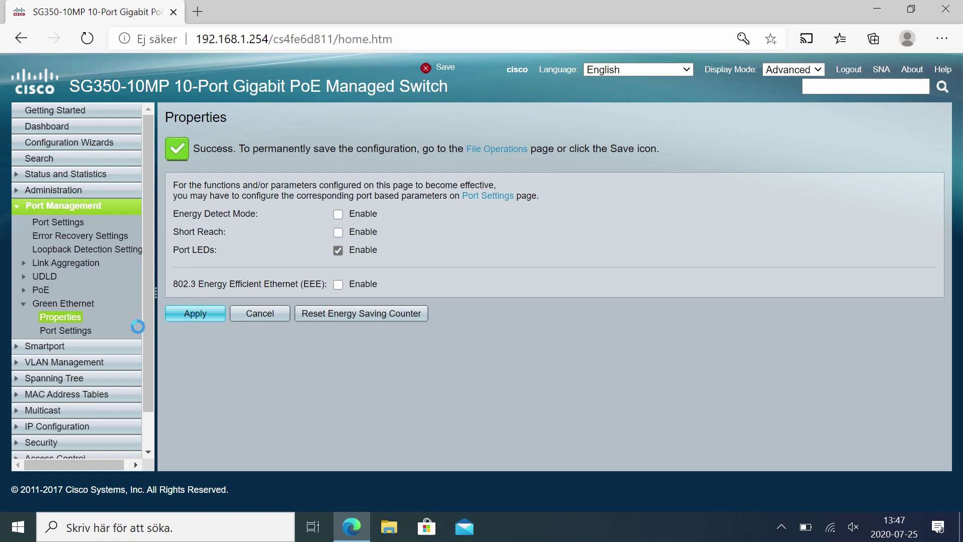
left_click(80, 332)
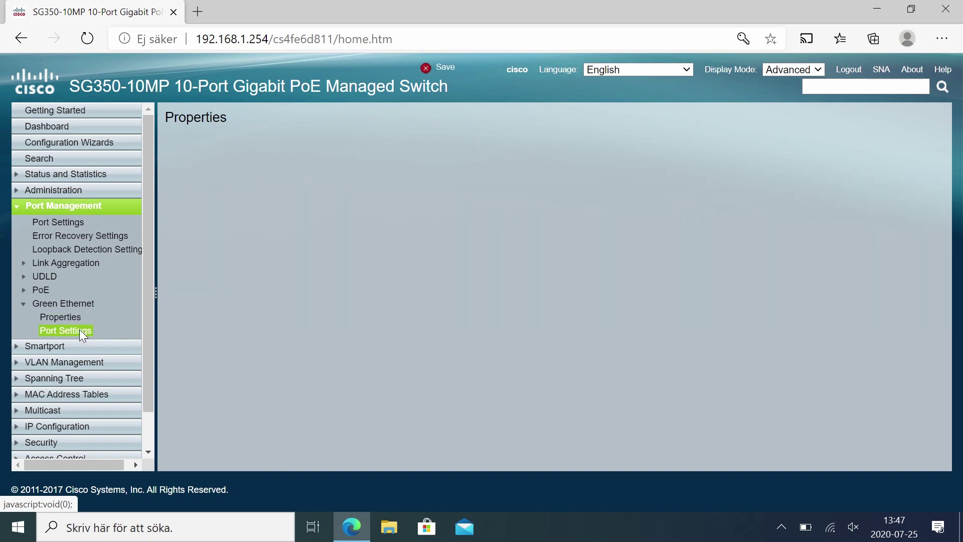
Edit port GE1 to uncheck 802.3 EEE and EEE LLDP, and apply.
left_click(176, 281)
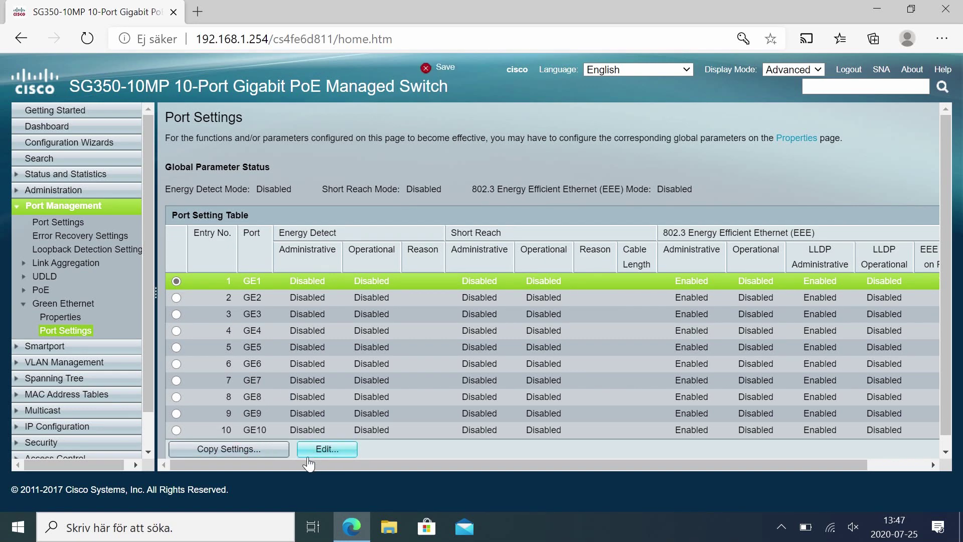
left_click(326, 449)
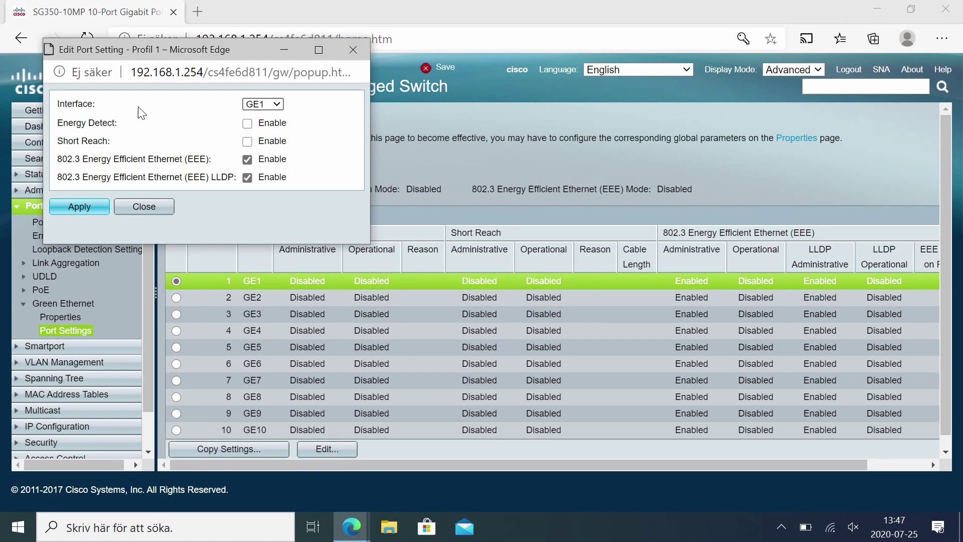
left_click(248, 160)
left_click(247, 177)
left_click(98, 208)
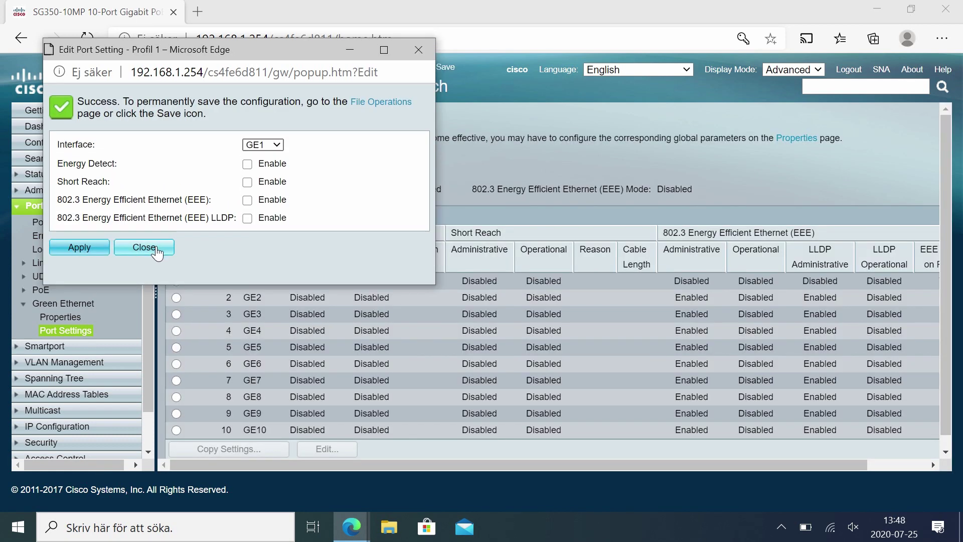
left_click(155, 247)
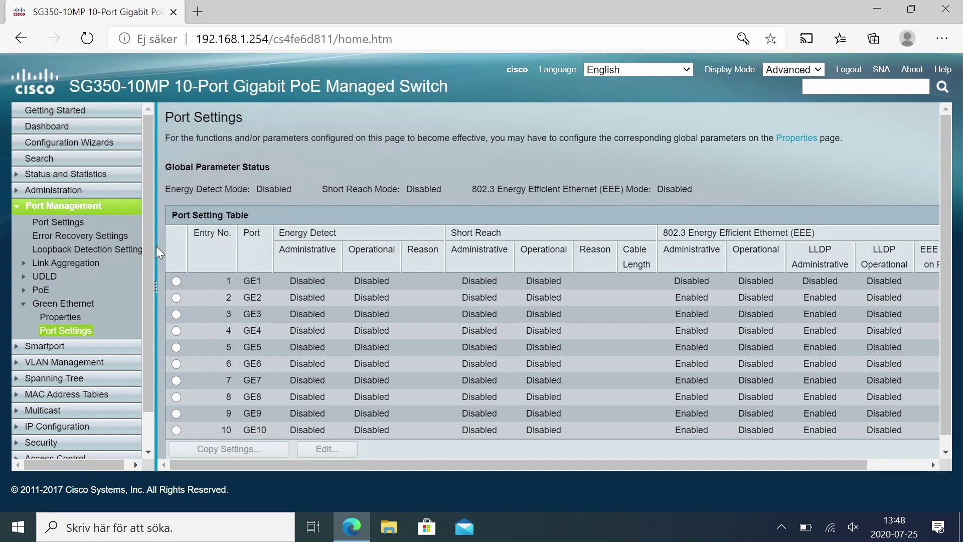
Copy port GE1's Green Ethernet settings to ports 2-10.
left_click(176, 281)
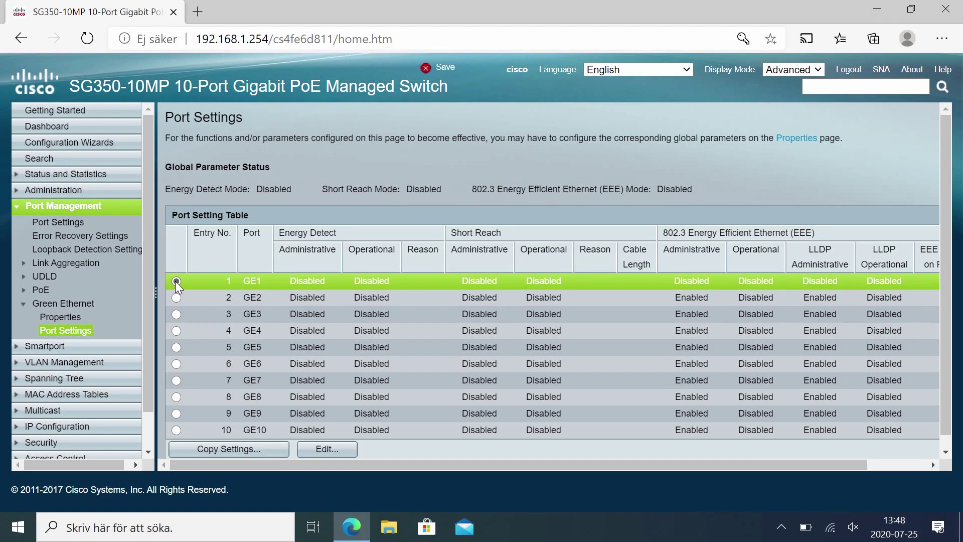
left_click(210, 452)
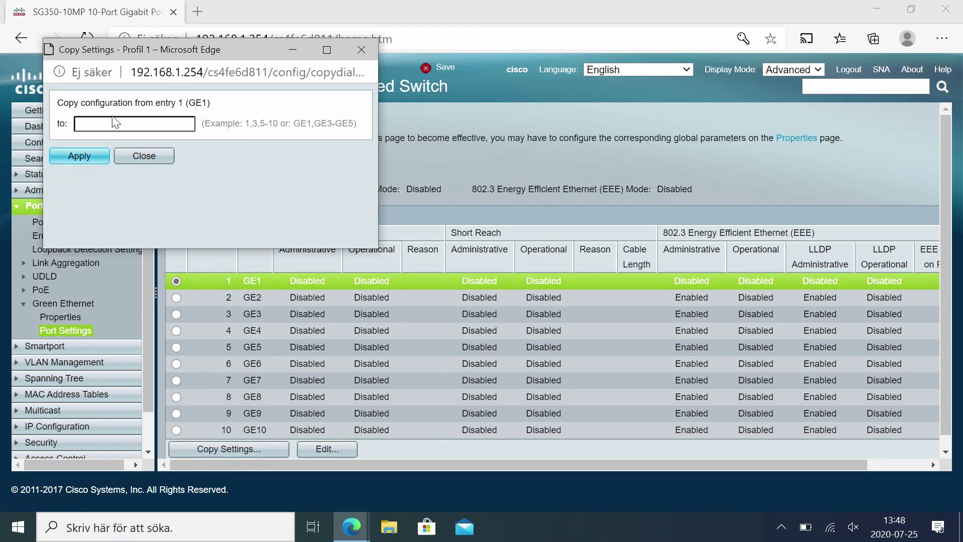
left_click(113, 120)
type("2-10")
left_click(87, 158)
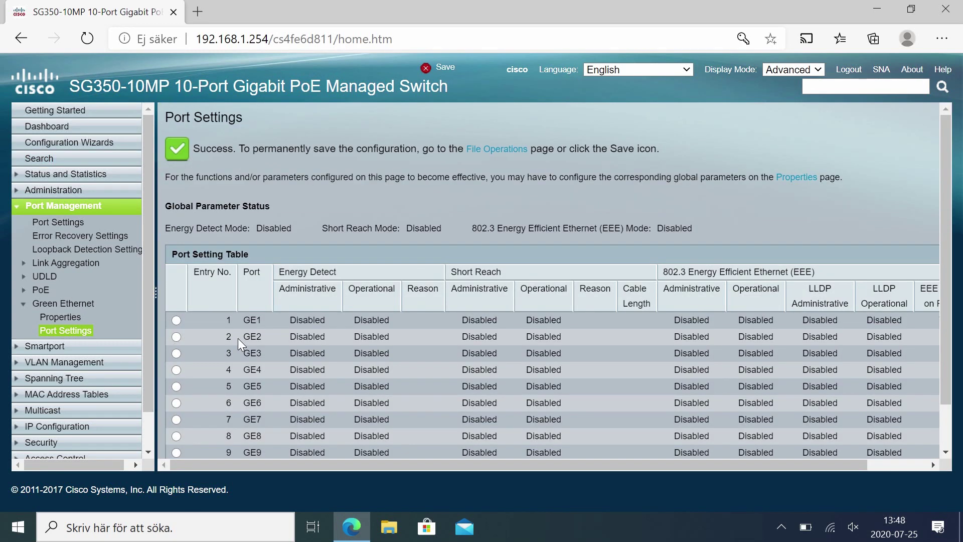
scroll(238, 339, "down", 1)
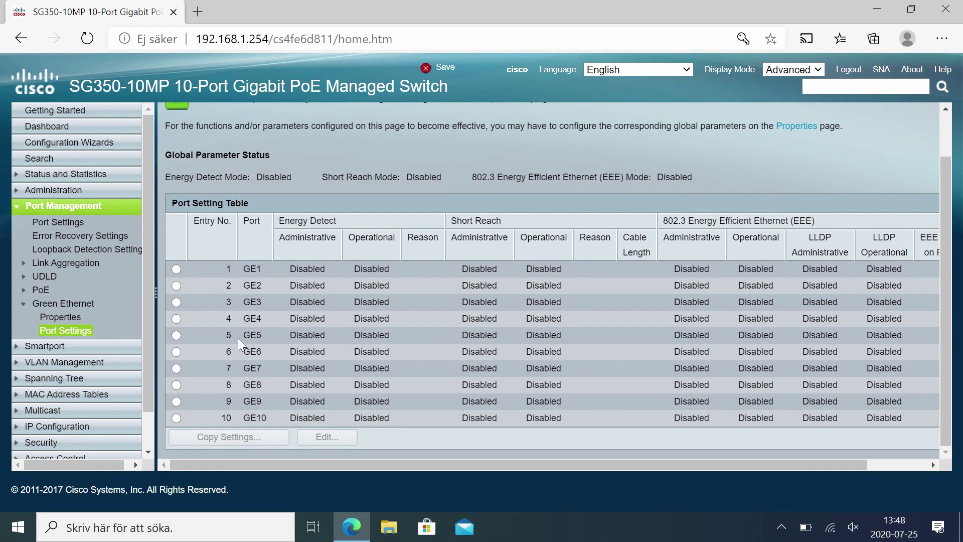
In VLAN Settings, add VLAN ID 100 with the name Guest.
left_click(54, 207)
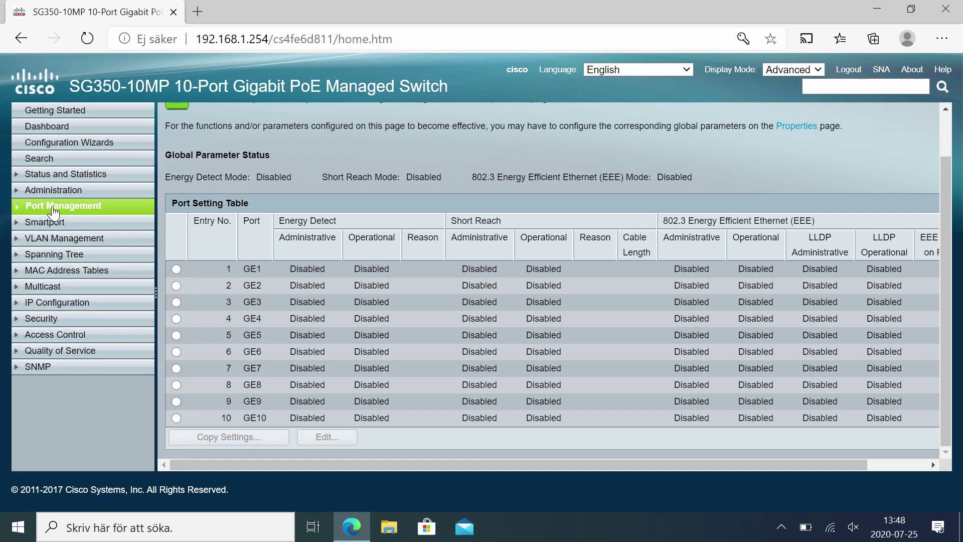
left_click(61, 240)
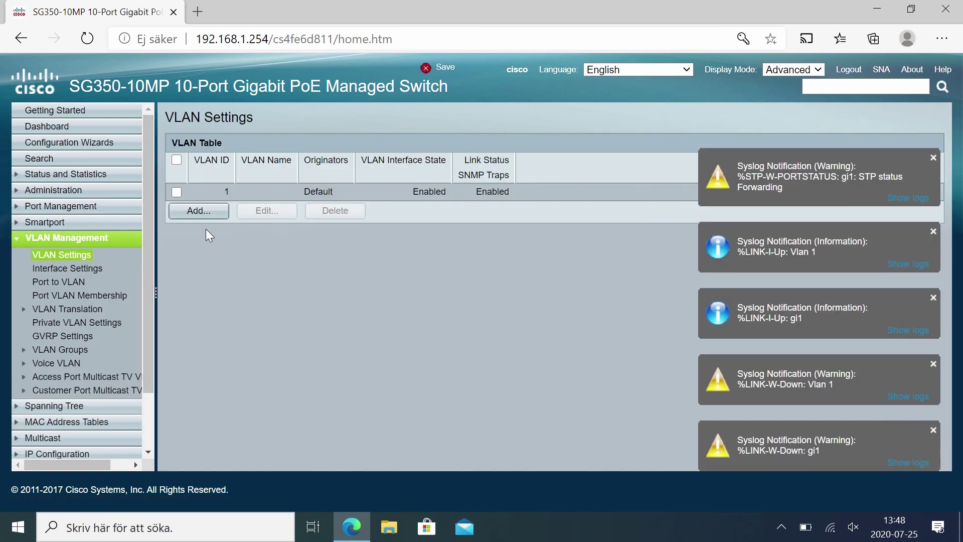
left_click(208, 214)
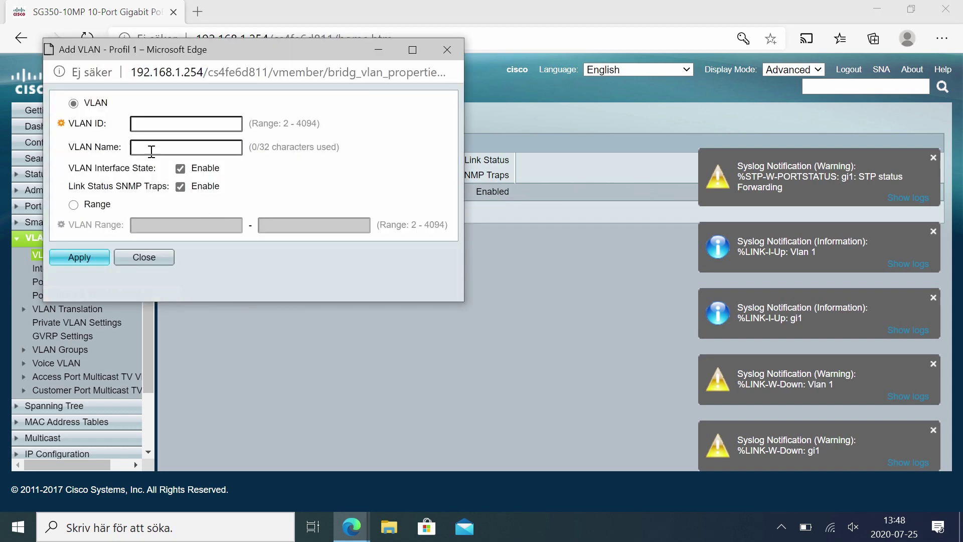
left_click(143, 119)
type("100")
key("Tab")
type("Guest")
left_click(93, 259)
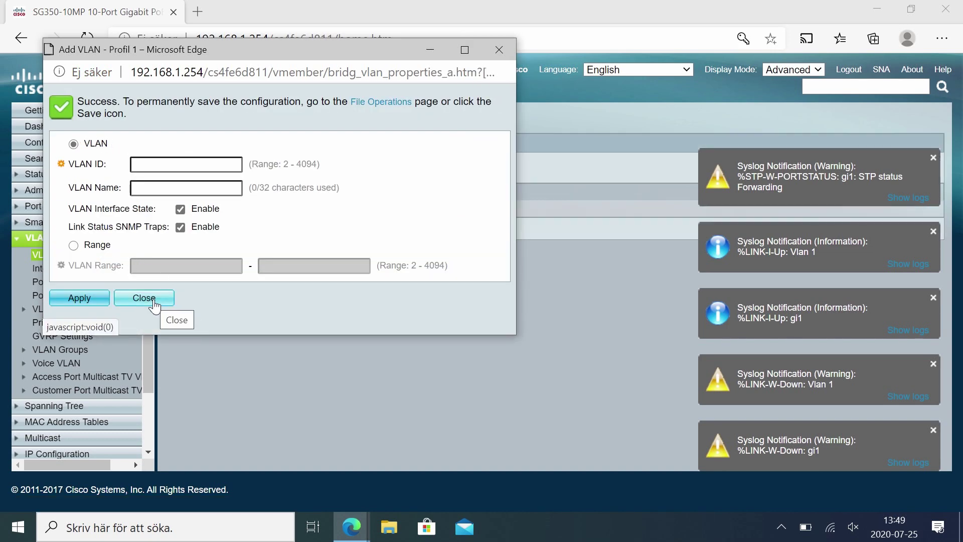
left_click(154, 301)
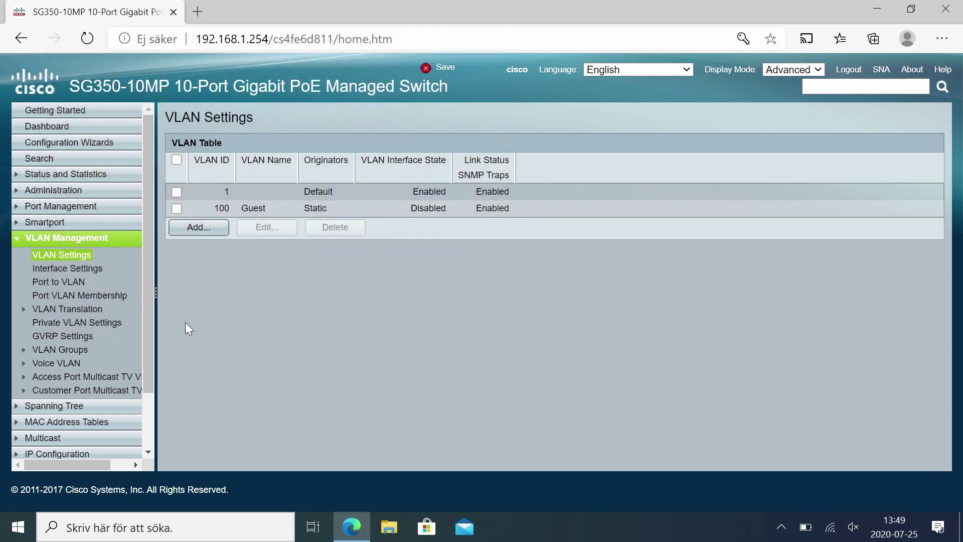
left_click(93, 239)
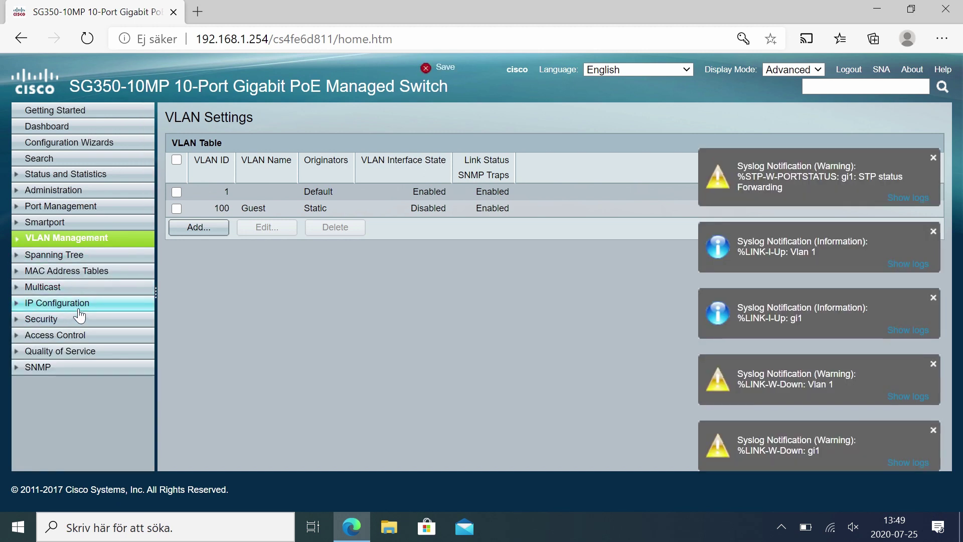
Apply Security > TCP/UDP Services with HTTP unchecked and HTTPS and SSH enabled.
left_click(76, 319)
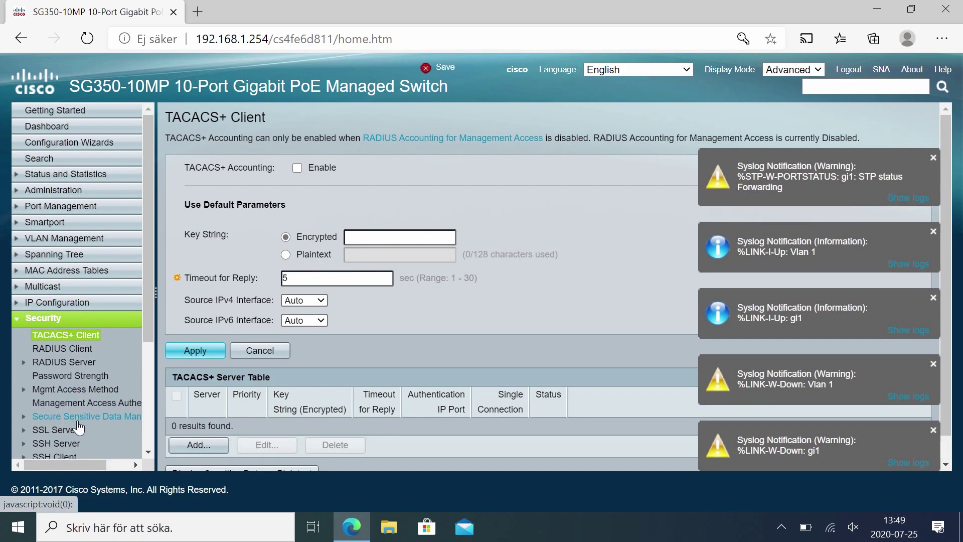
scroll(78, 426, "down", 2)
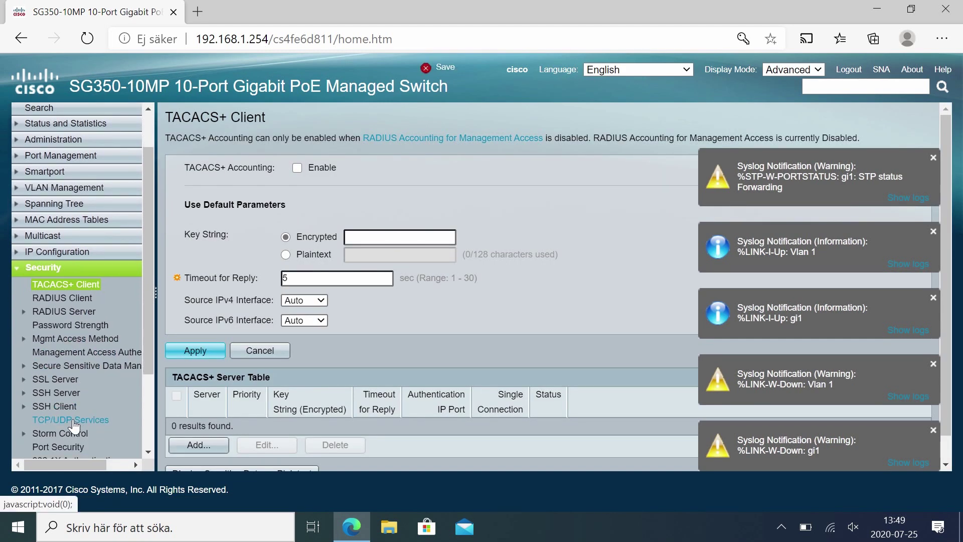
left_click(71, 419)
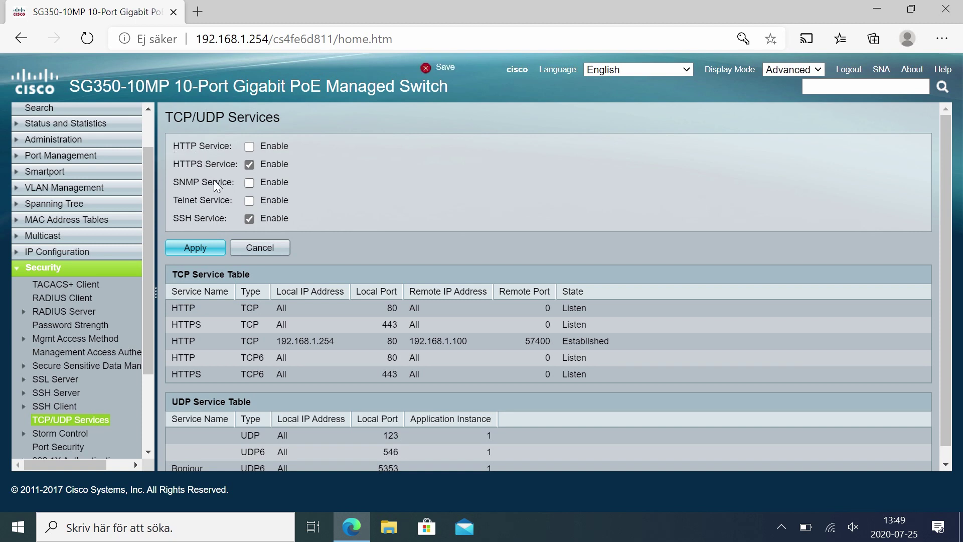
left_click(217, 251)
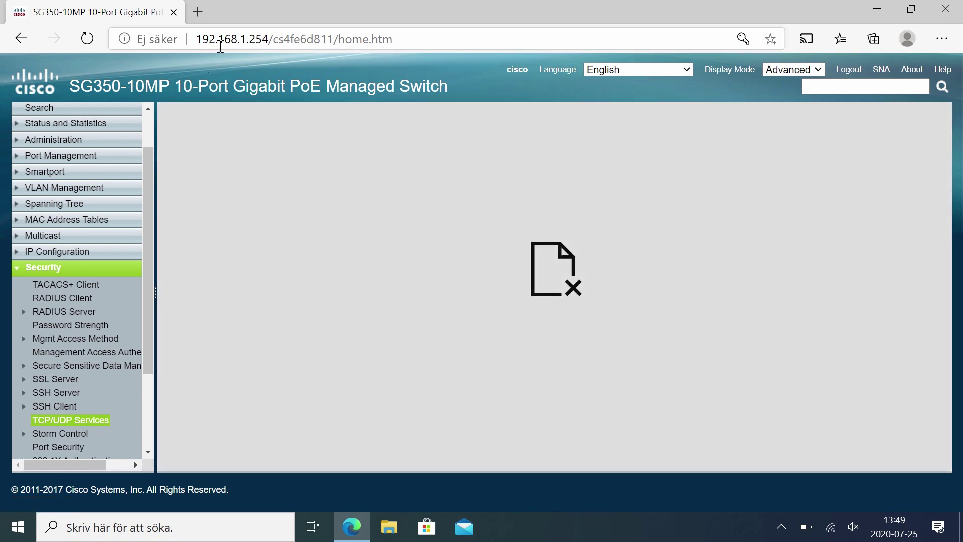
left_click(219, 45)
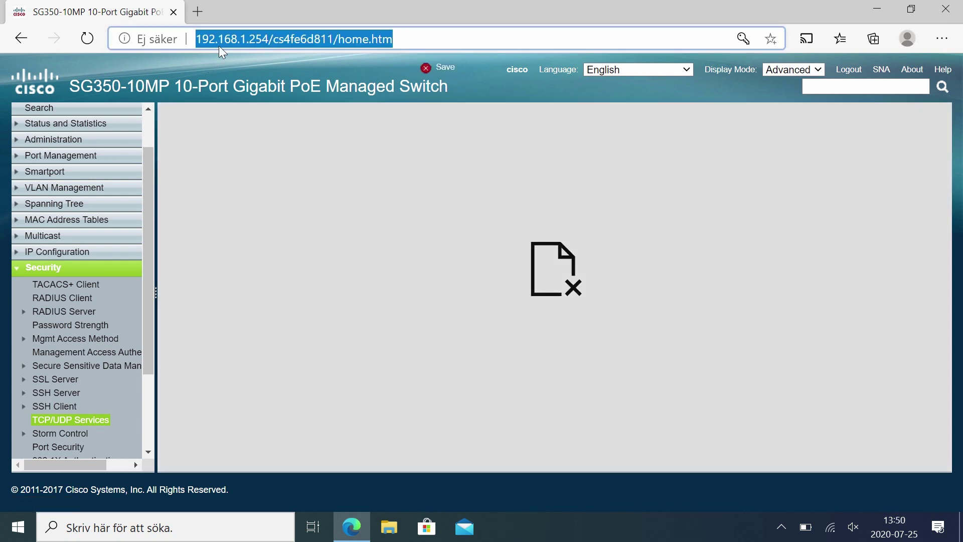
key("Return")
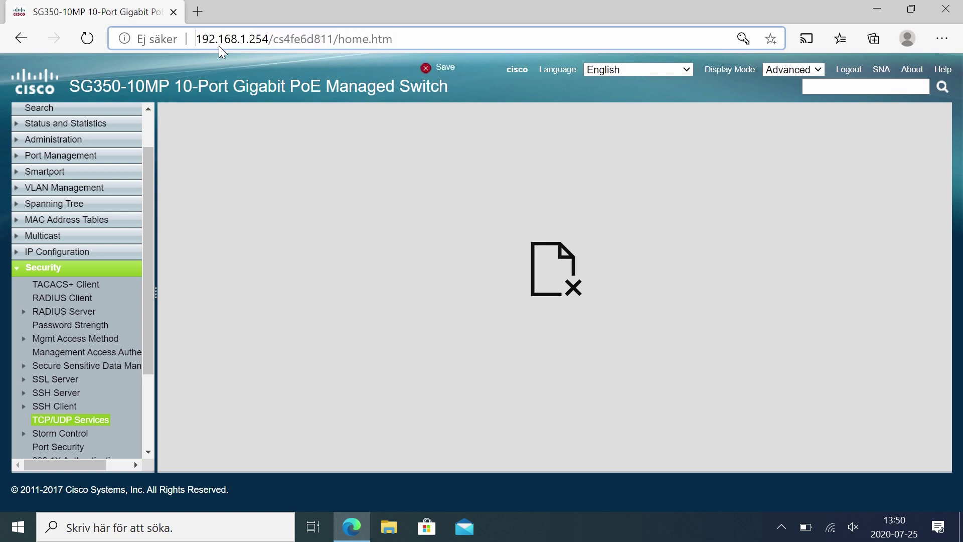
left_click(218, 46)
key("Home")
type("https")
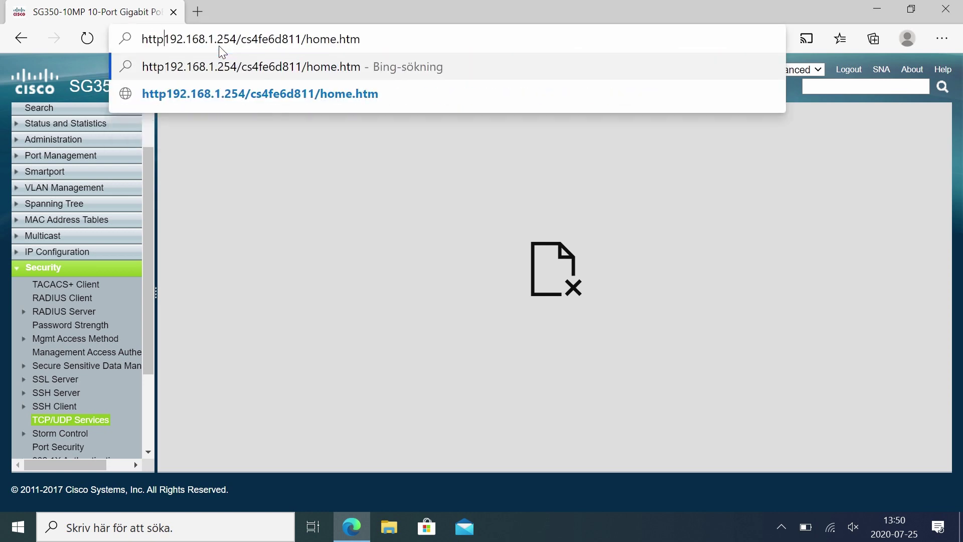
type("://")
key("Return")
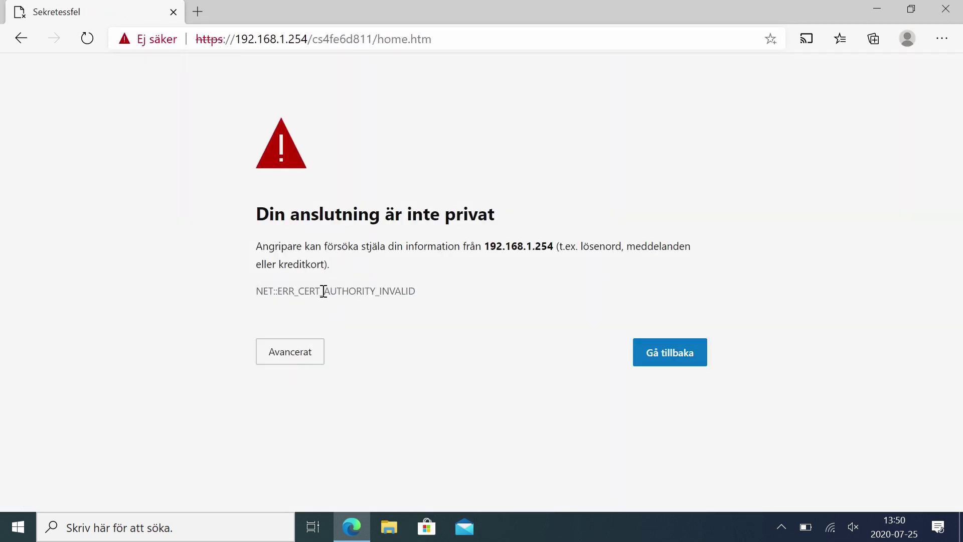
left_click(289, 355)
left_click(339, 467)
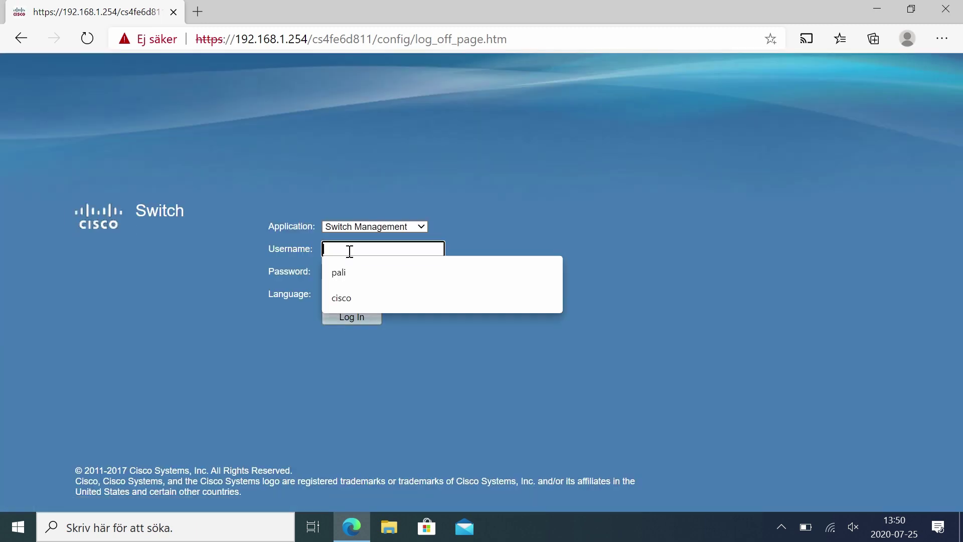
Log in with the new user account's name and password.
type("pali")
key("Tab")
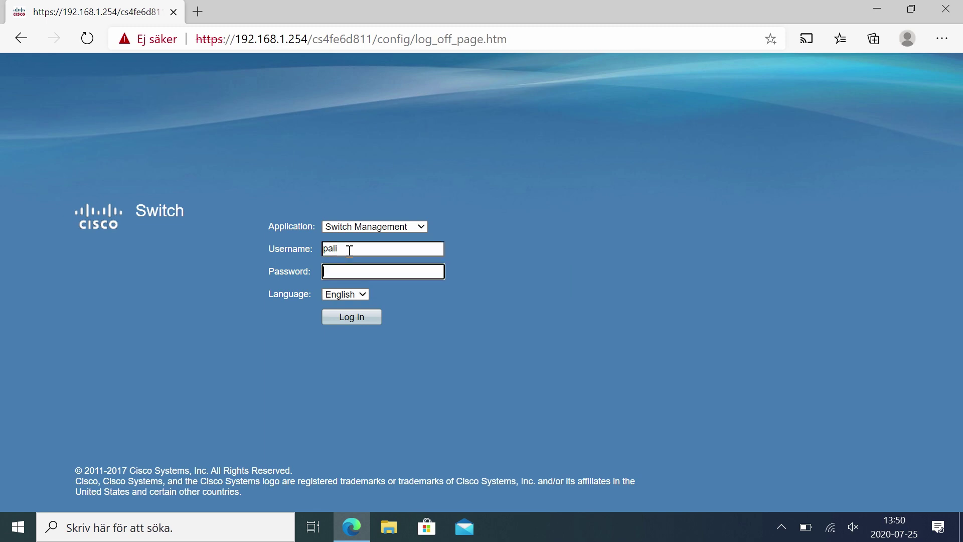
type("••••••••••")
key("Return")
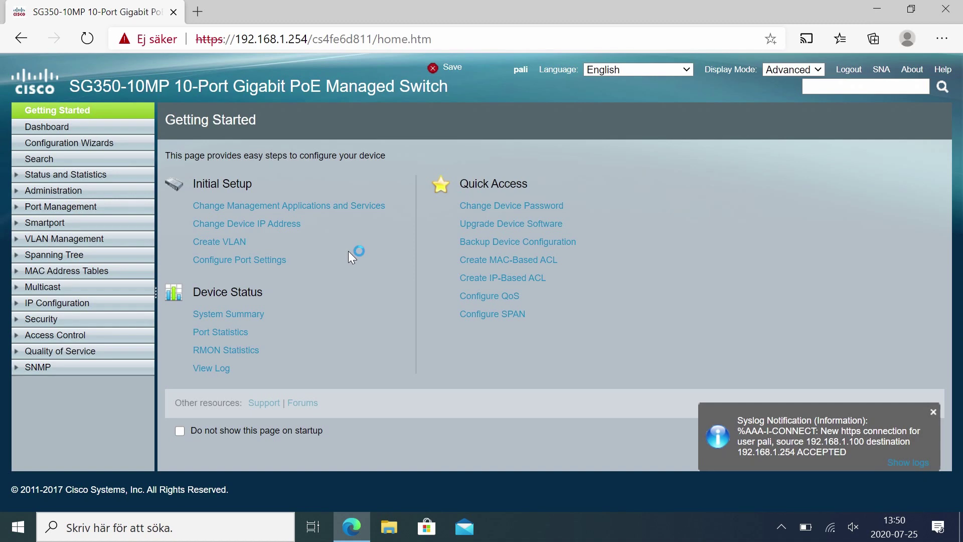
Review the IPv4 Interface table and highlight VLAN 1's default address 192.168.1.254.
left_click(54, 303)
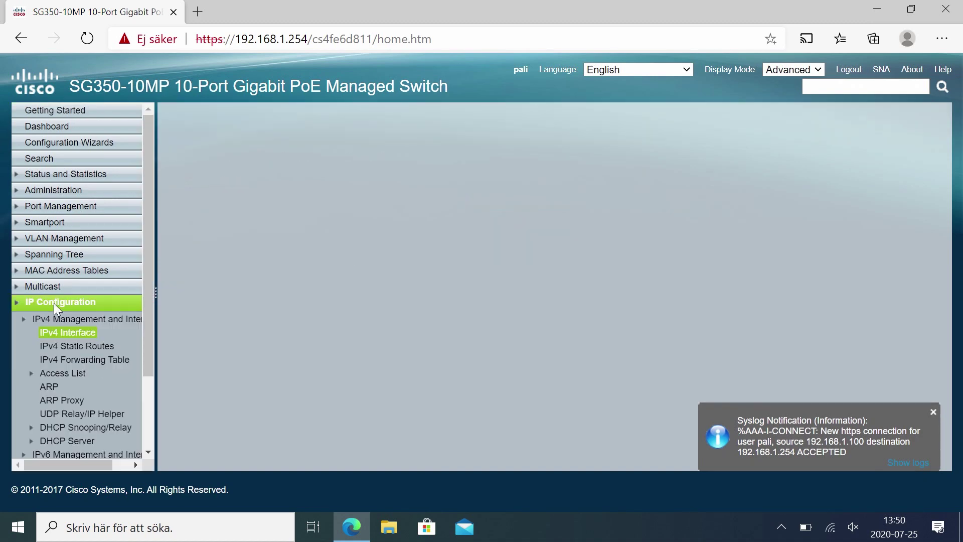
left_click(64, 333)
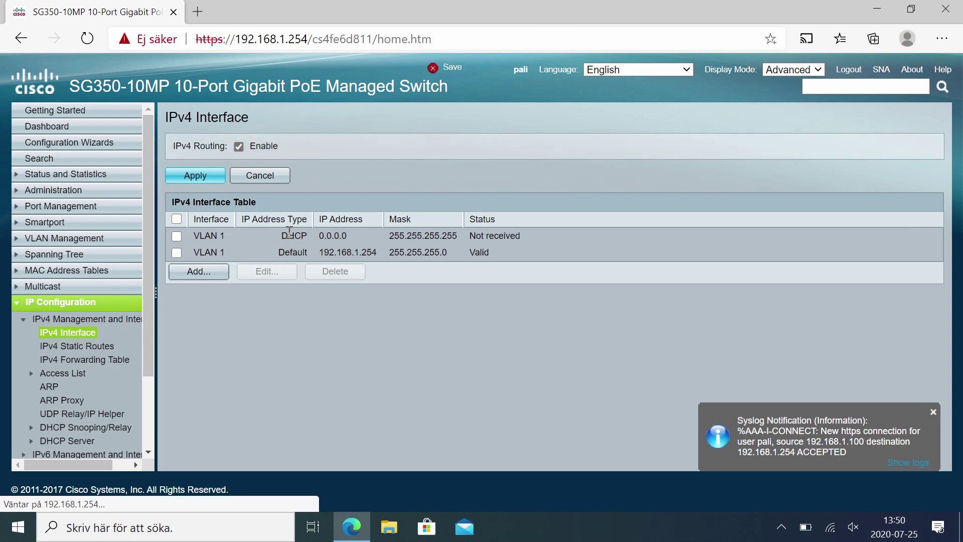
left_click_drag(320, 252, 377, 252)
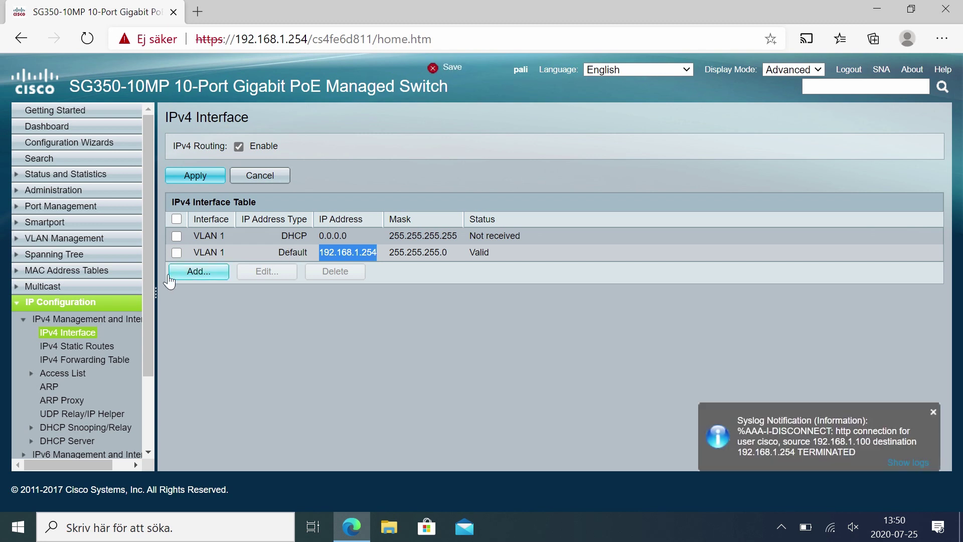
left_click(50, 303)
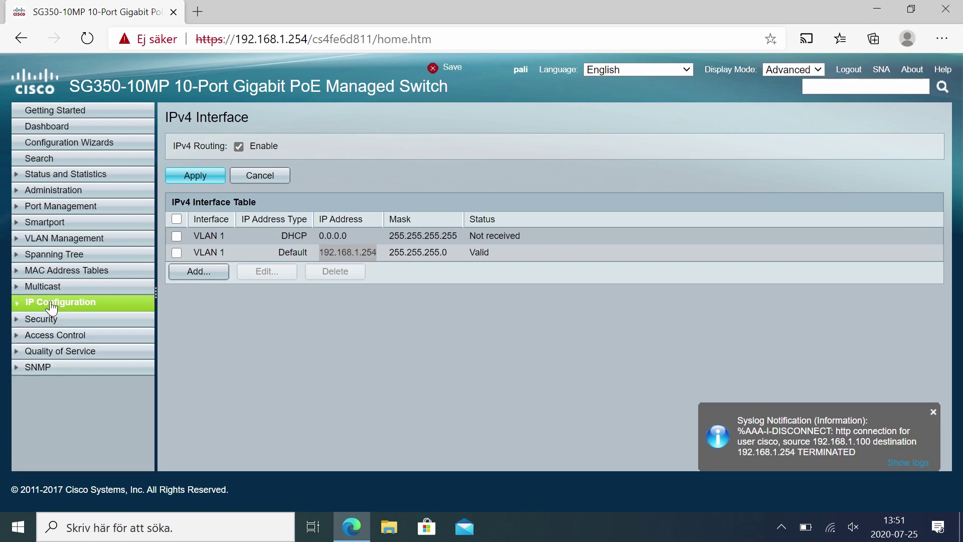
Enable bridge multicast filtering on VLAN 1 with IPv4 forwarding by IP Group Address, and apply.
left_click(49, 289)
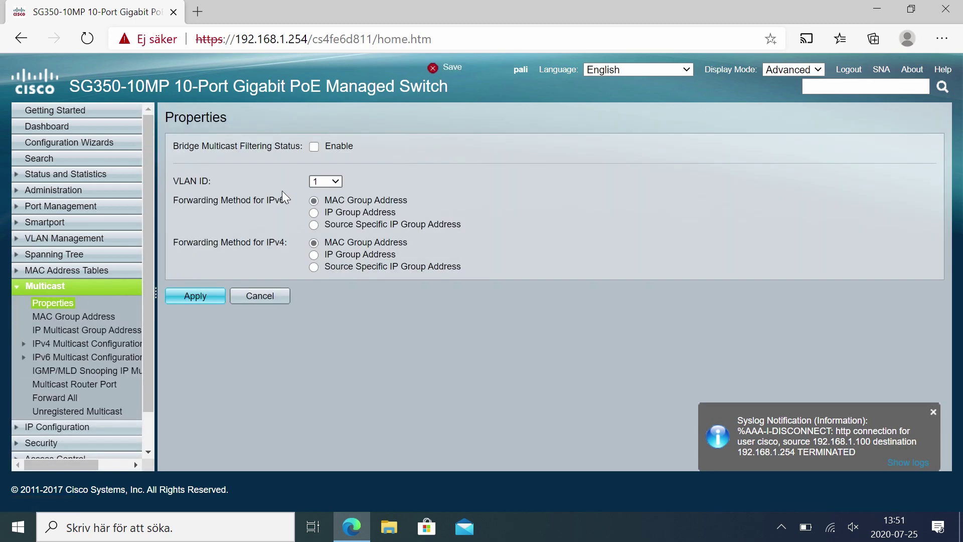
left_click(314, 146)
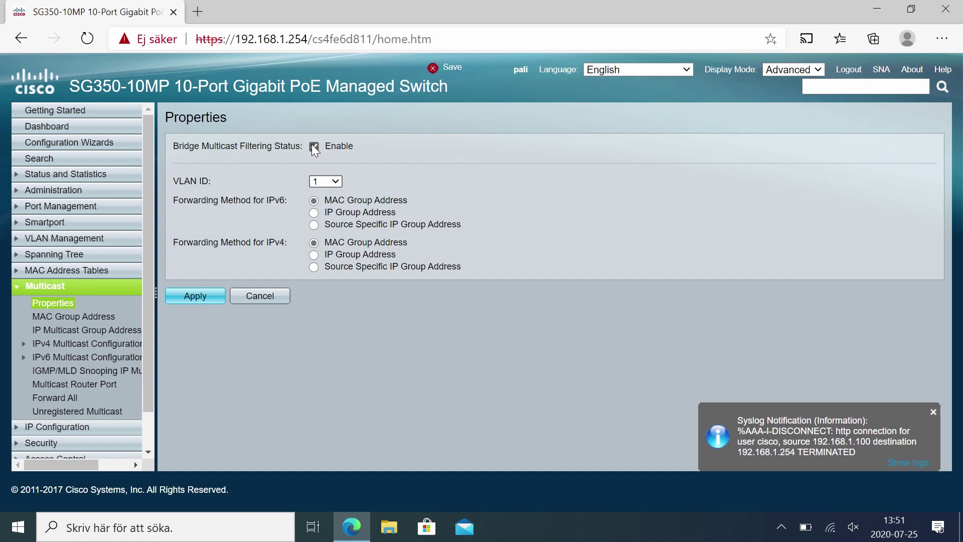
left_click(324, 183)
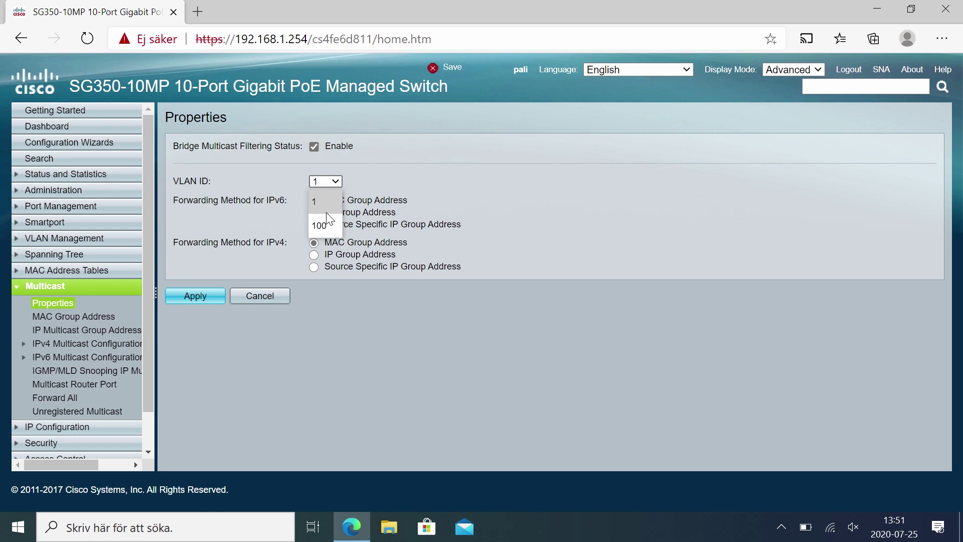
left_click(324, 201)
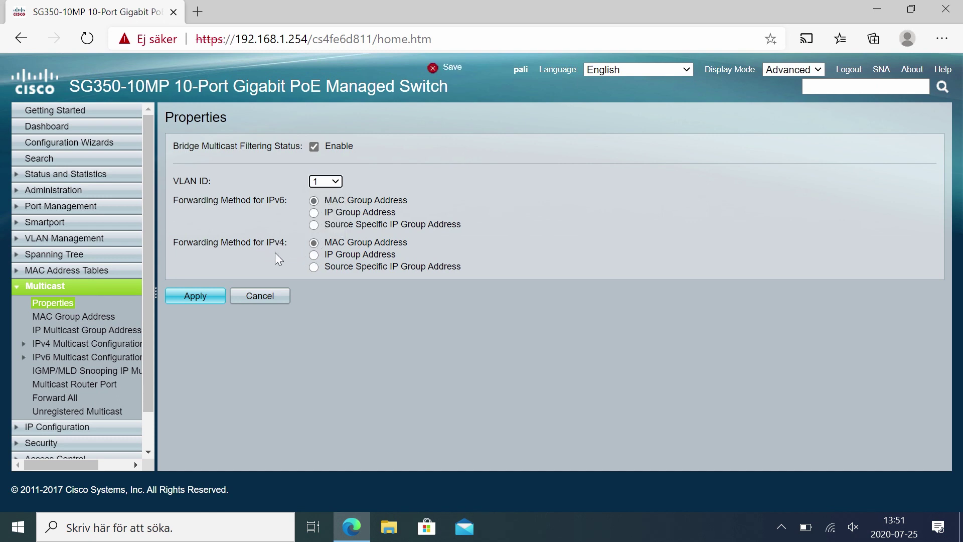
left_click(314, 255)
left_click(195, 296)
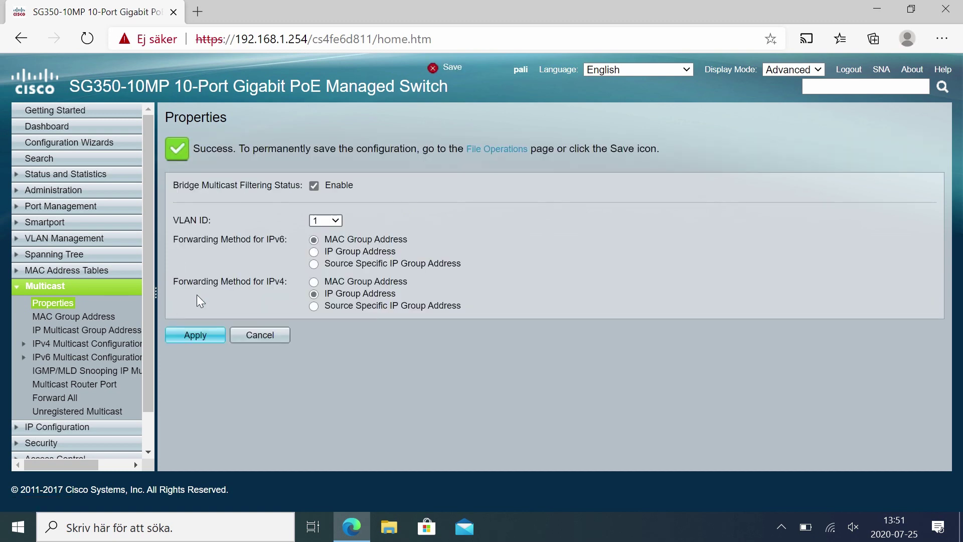
Enable IGMP snooping globally and apply the setting.
left_click(78, 351)
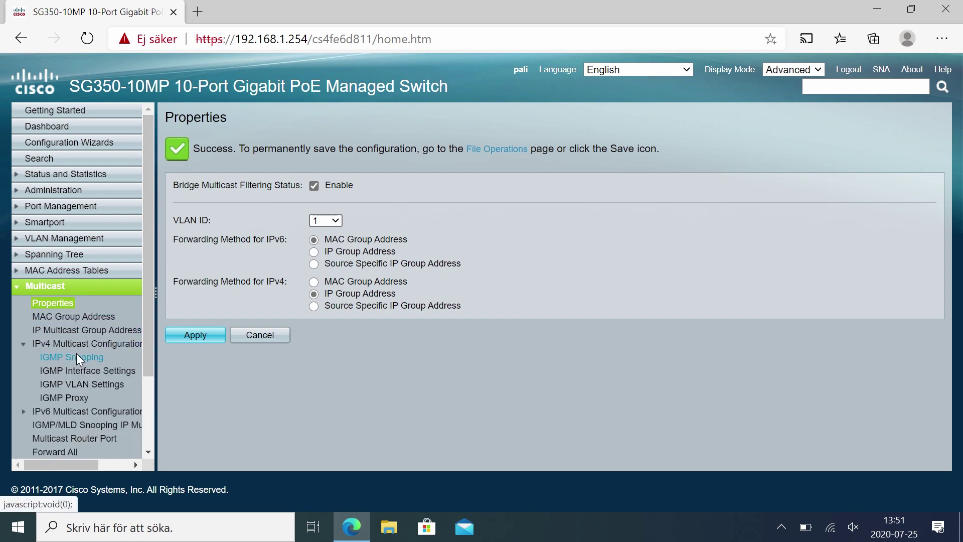
left_click(77, 357)
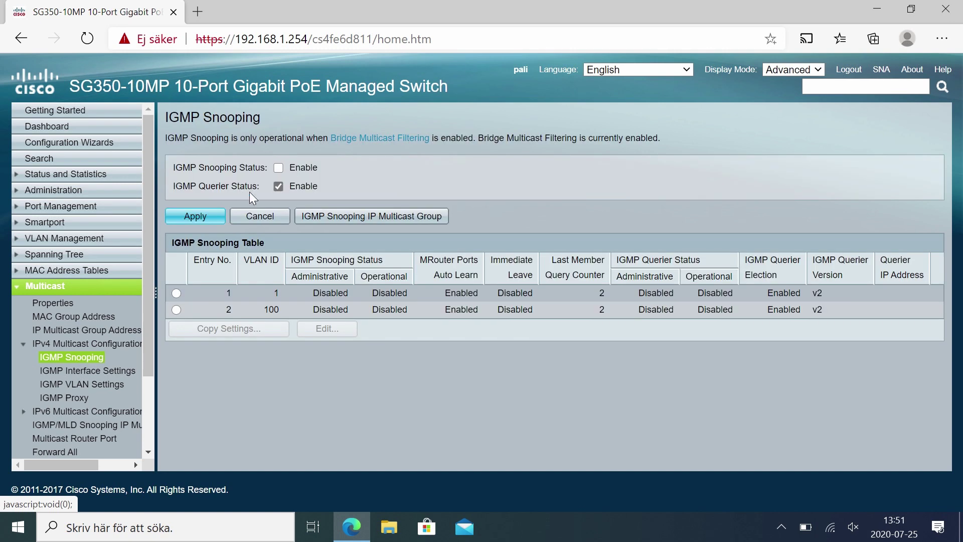
left_click(278, 168)
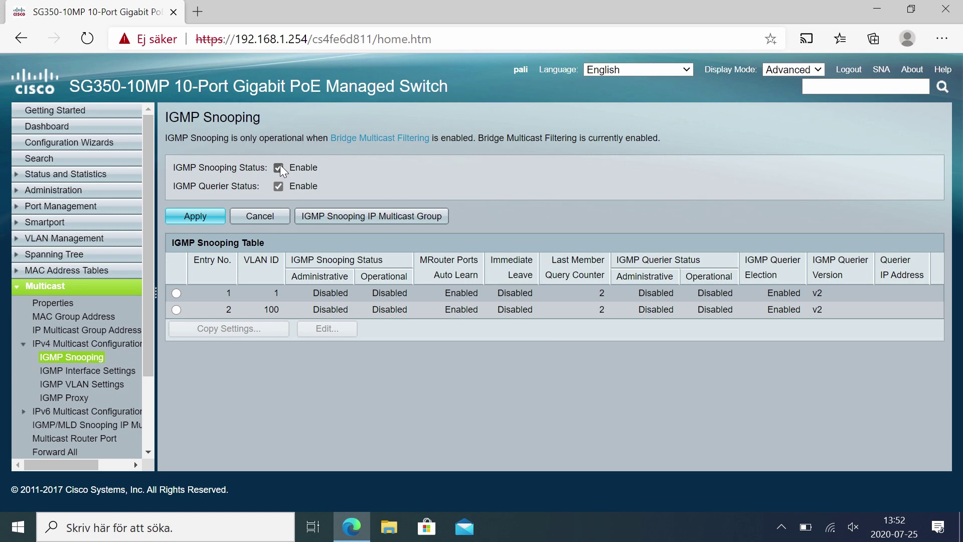
left_click(199, 219)
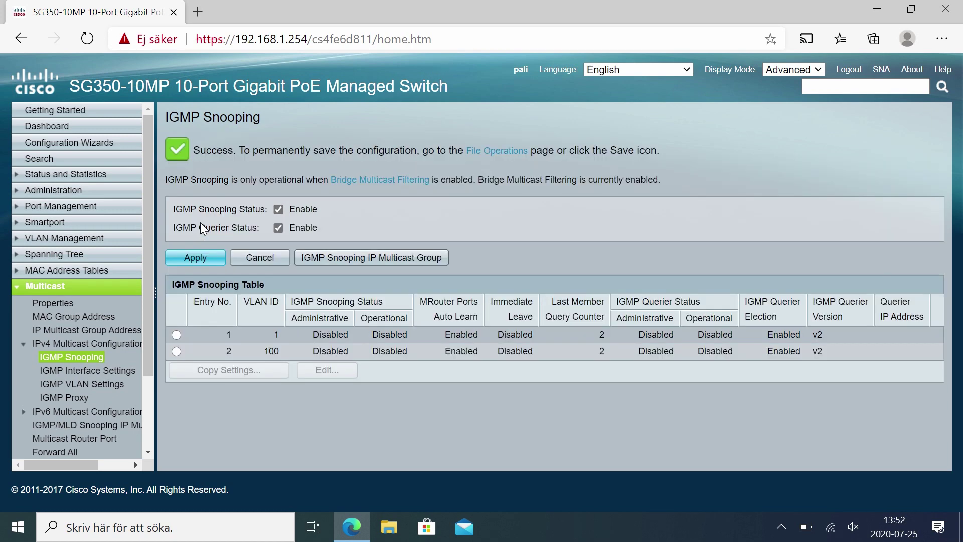
For VLAN 1, enable Immediate Leave and the IGMP querier, leaving router auto learning off.
left_click(176, 335)
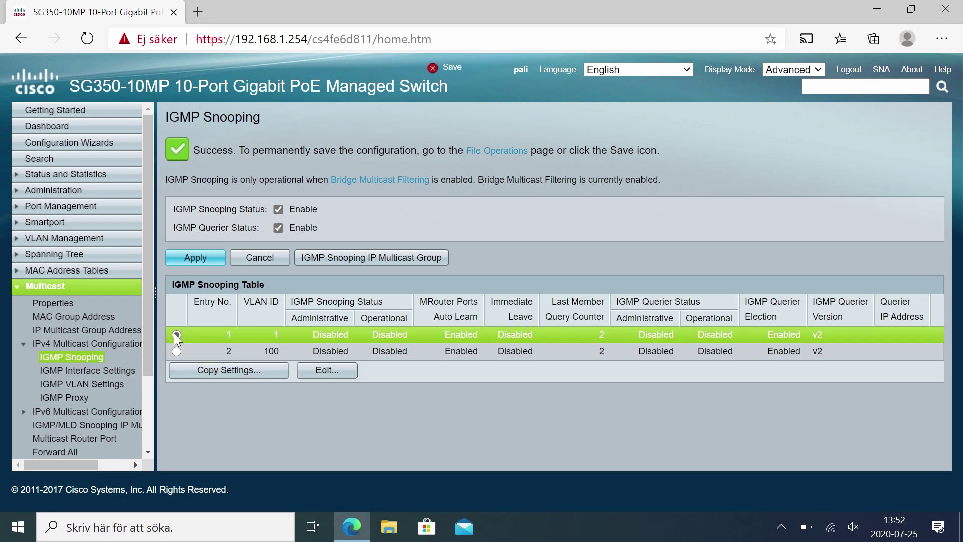
left_click(324, 381)
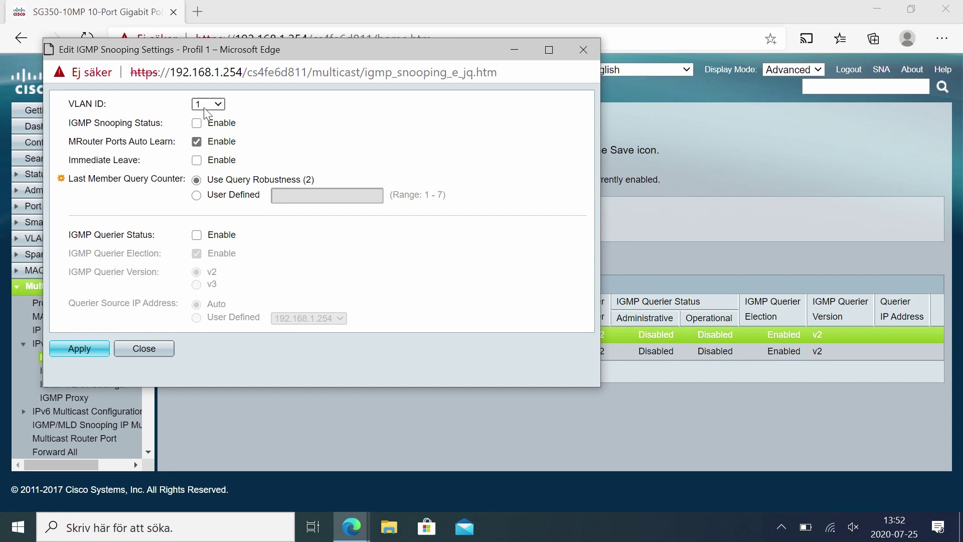
left_click(198, 161)
left_click(198, 237)
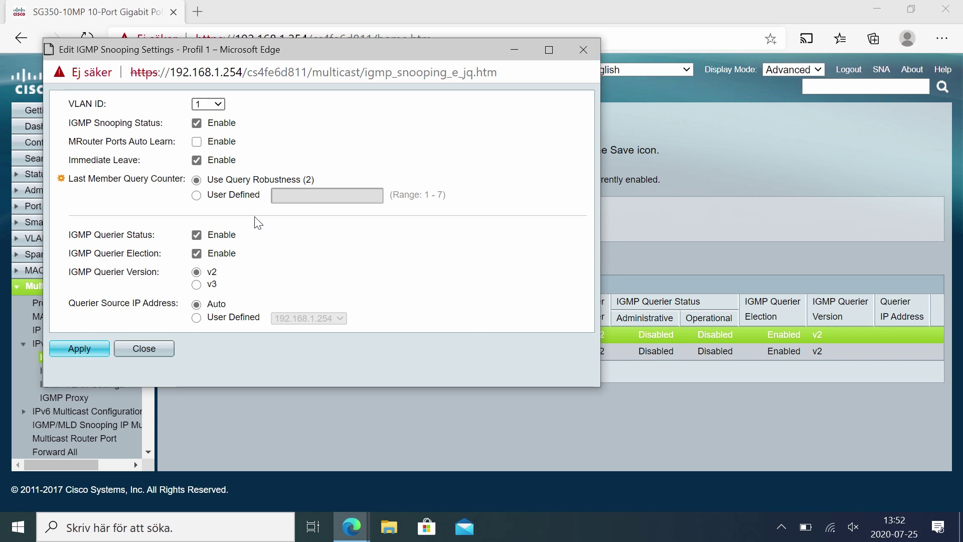
left_click(196, 142)
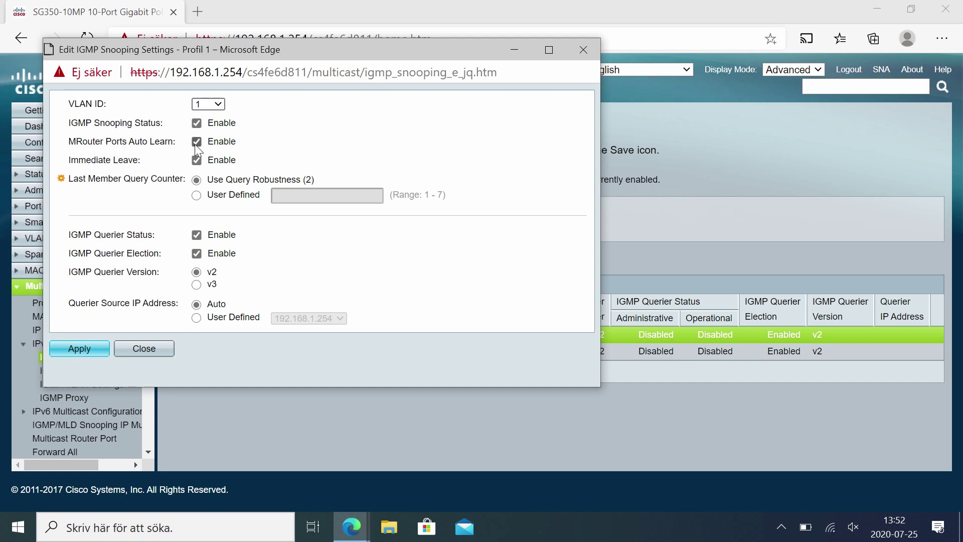
left_click(196, 145)
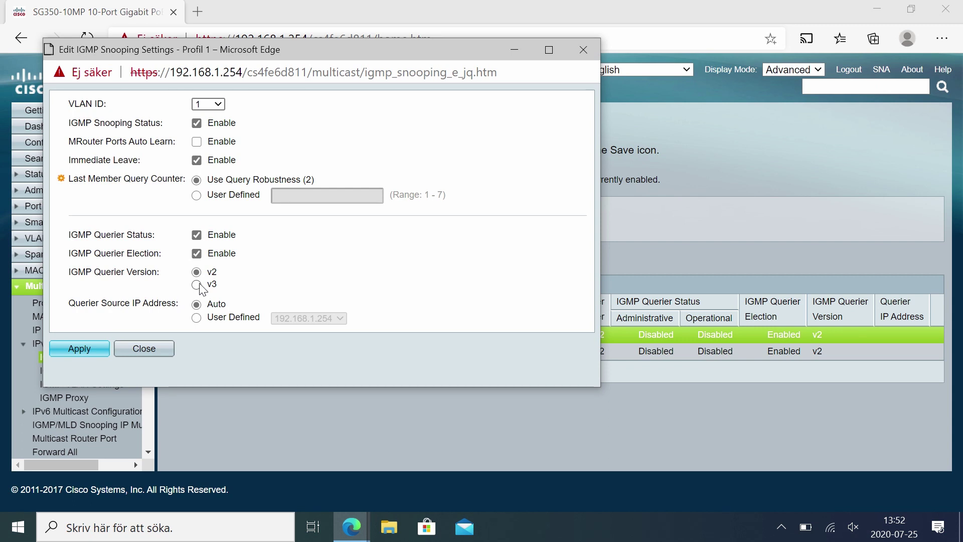
Set VLAN 1's IGMP querier version to v3, apply it, and close the edit window.
left_click(197, 285)
left_click(75, 360)
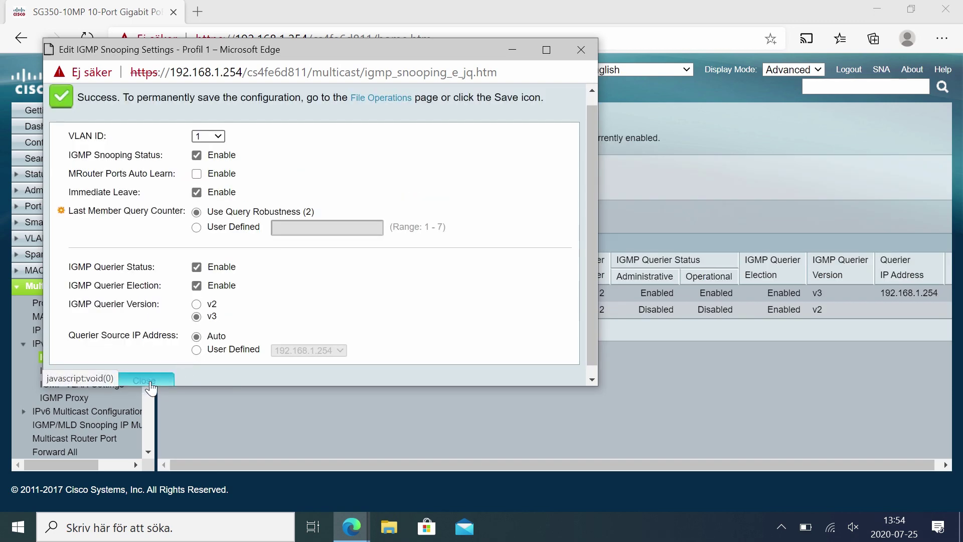
left_click(150, 381)
On IGMP Interface Settings, try router version v2 for GE1, then discard the change.
left_click(120, 372)
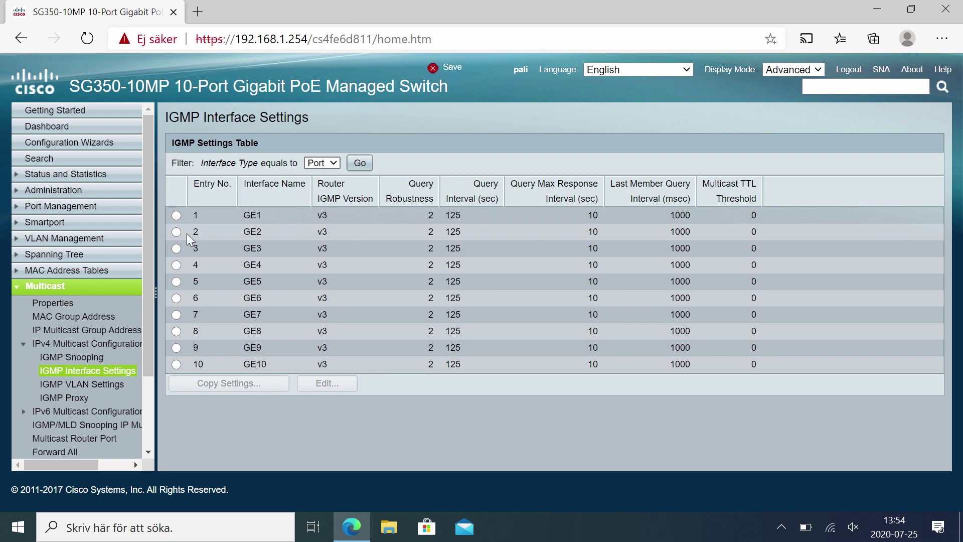
left_click(176, 215)
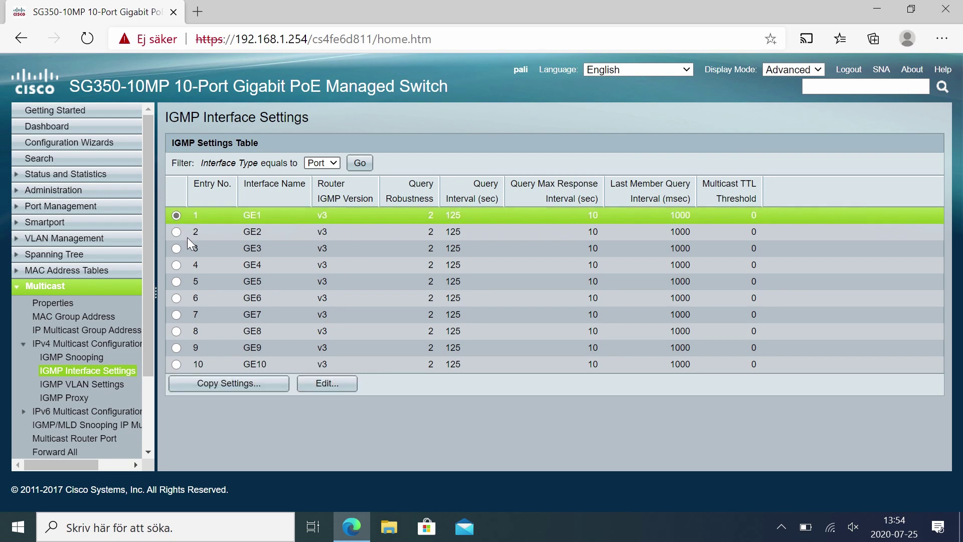
left_click(328, 384)
left_click(201, 134)
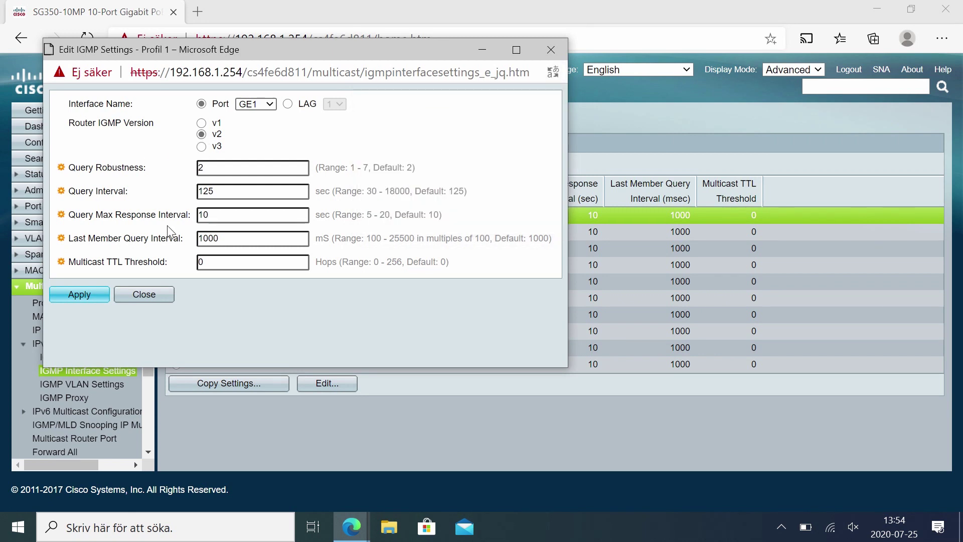
left_click(142, 296)
left_click(253, 183)
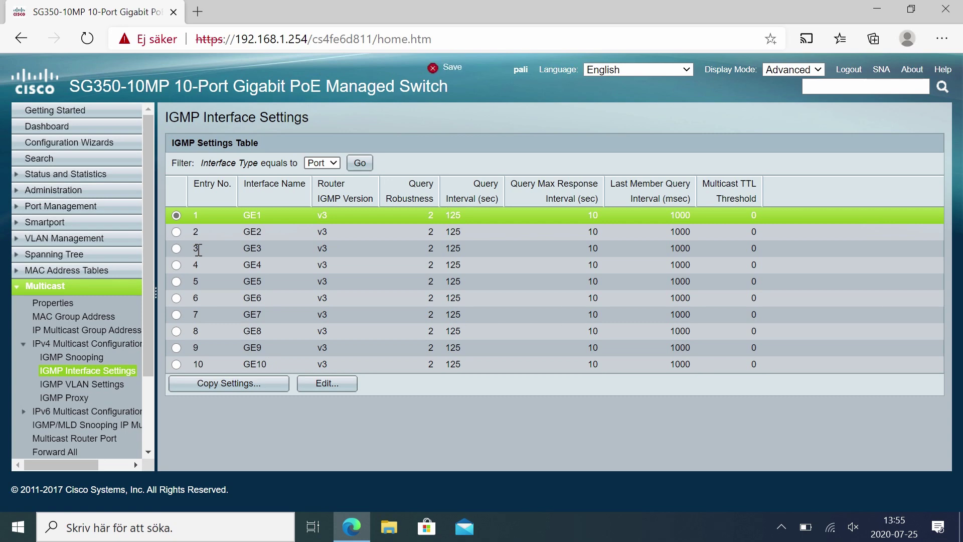
Enter entries 2-10 to copy GE1's IGMP settings, then close the copy window without applying.
left_click(214, 385)
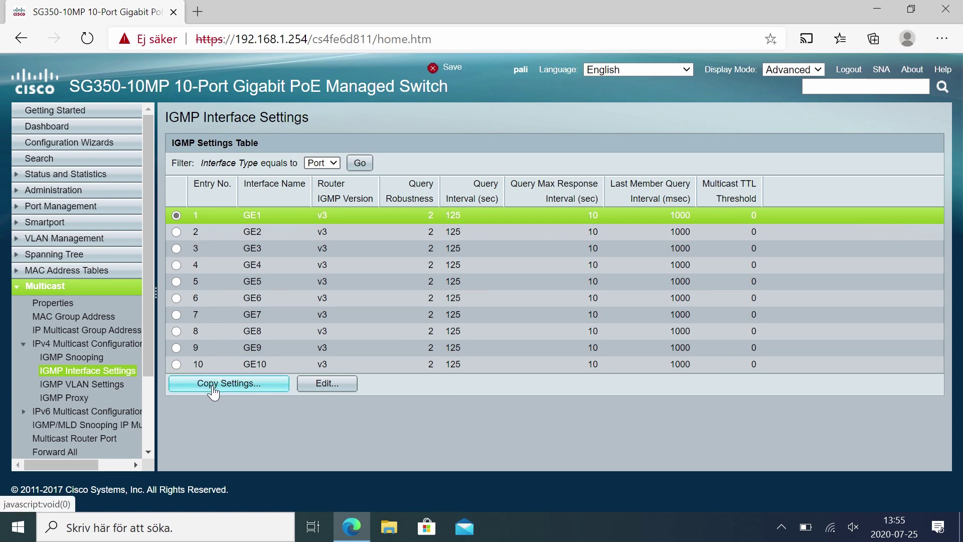
left_click(142, 125)
type("2-10")
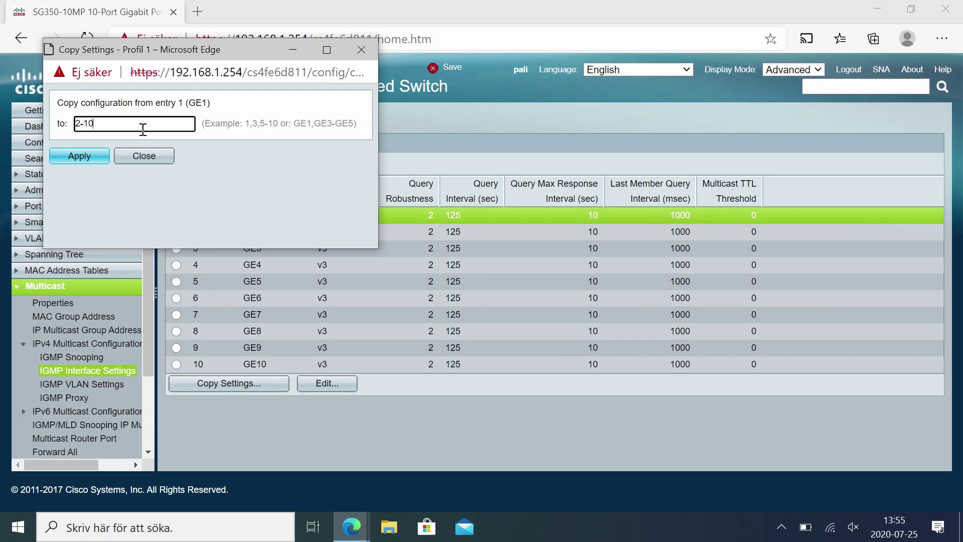
left_click(143, 155)
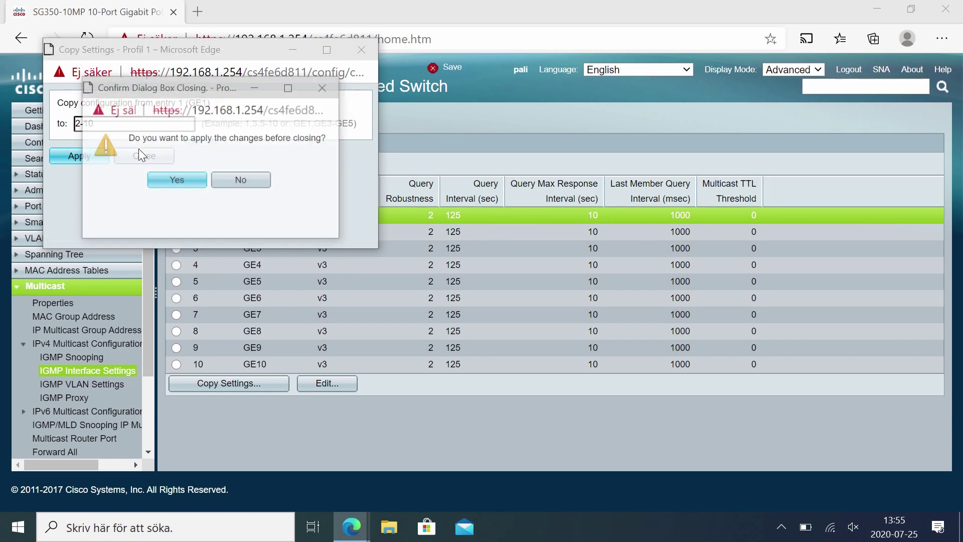
left_click(242, 182)
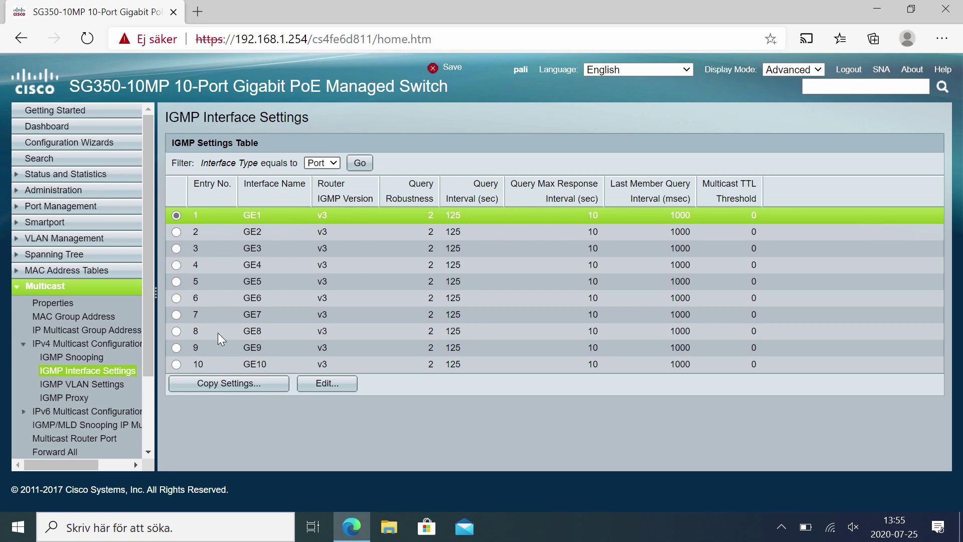
Go from IGMP VLAN Settings to the IGMP Proxy page, leaving all proxy options disabled.
left_click(98, 386)
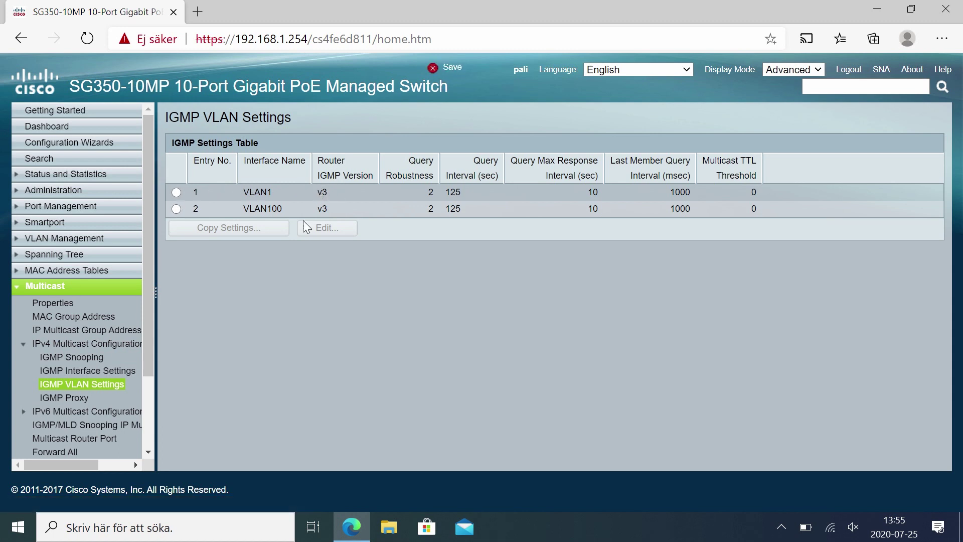
left_click(70, 399)
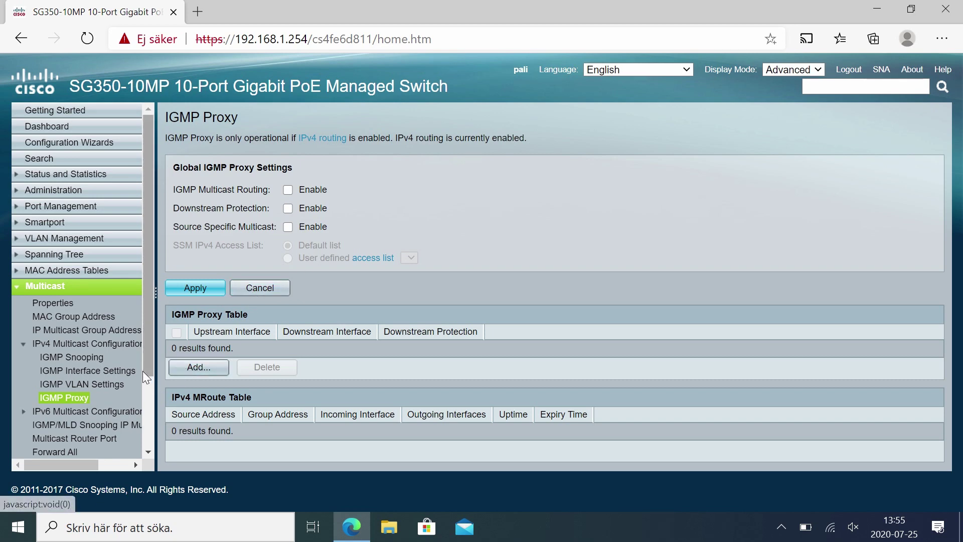
left_click_drag(149, 366, 149, 462)
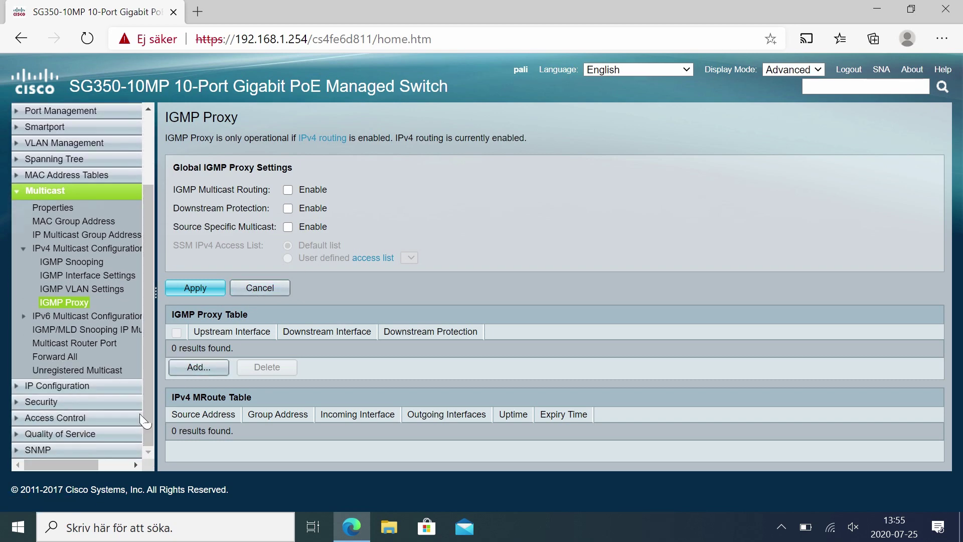
Keep VLAN 1 and set GE10 as a Forbidden multicast router port, then apply.
left_click(95, 345)
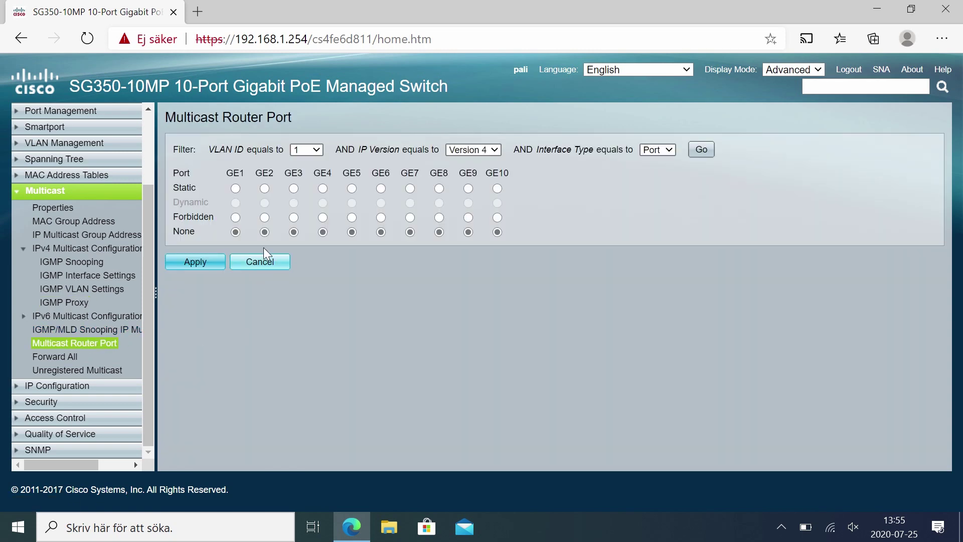
left_click(310, 149)
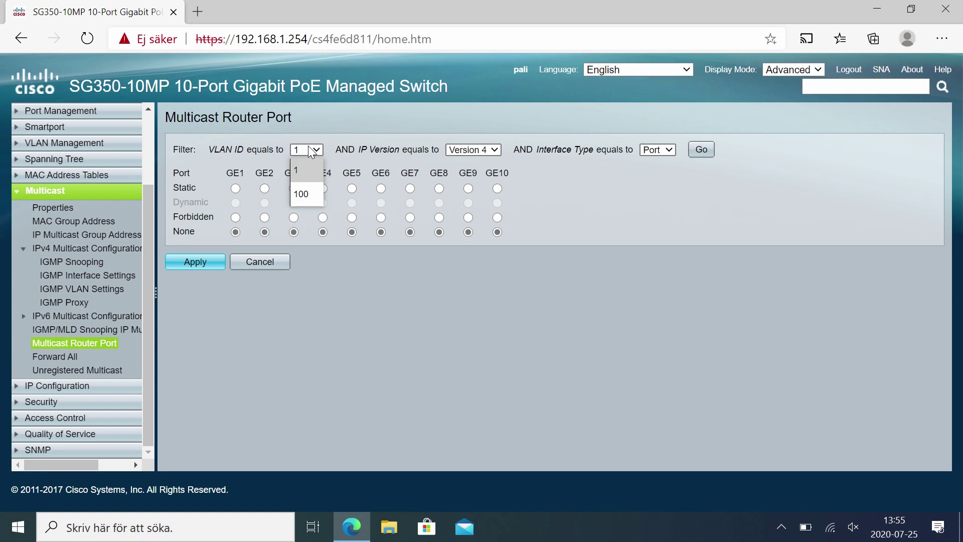
left_click(310, 150)
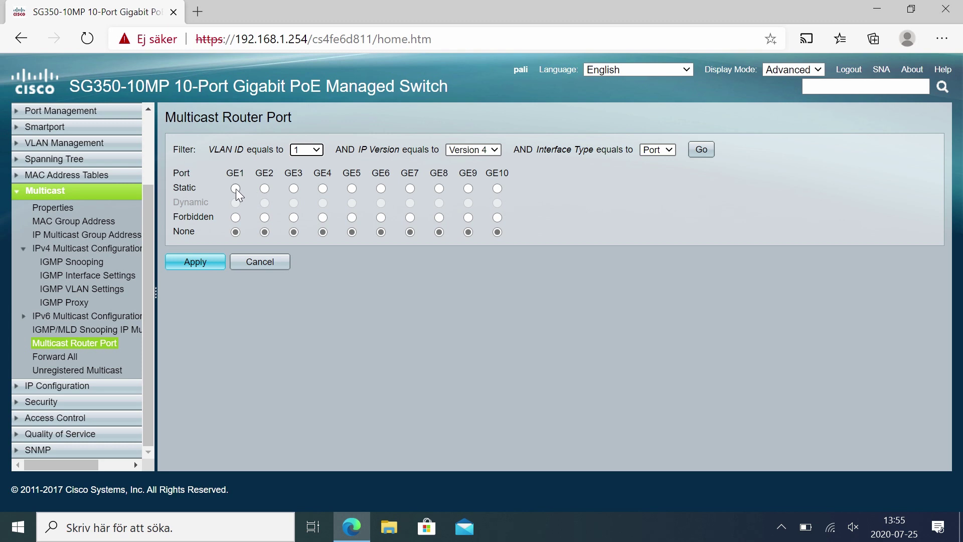
left_click(497, 218)
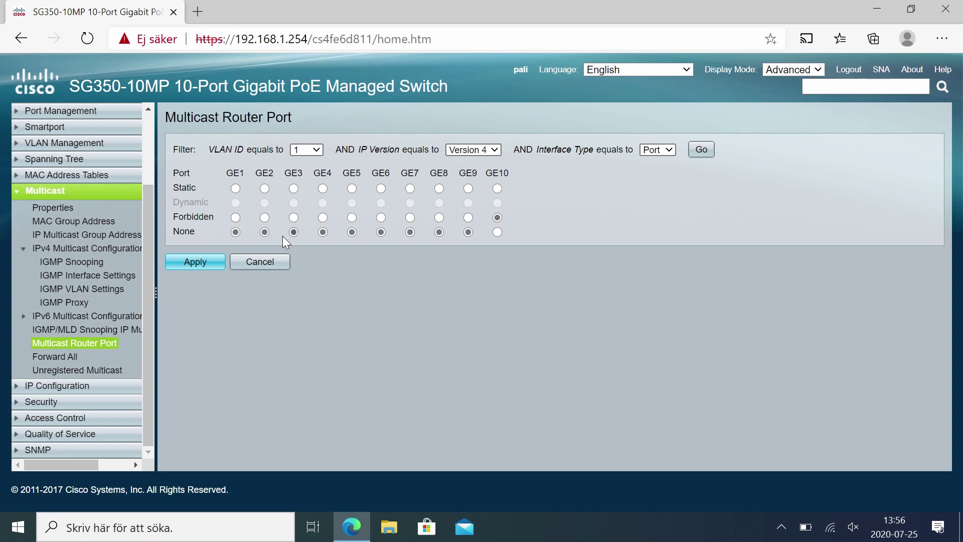
left_click(209, 260)
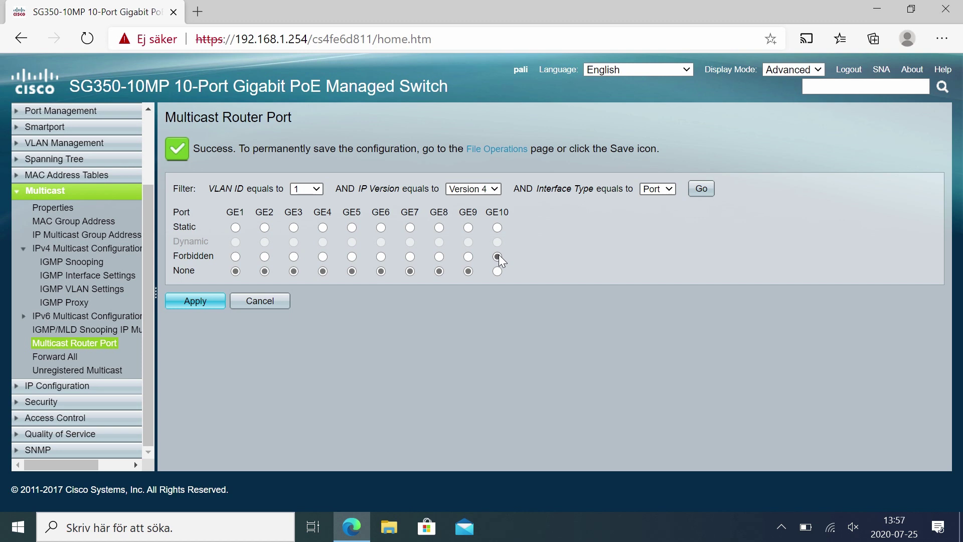
left_click(497, 228)
left_click(498, 258)
Set unregistered multicast to Filtering on ports GE1 through GE10 and apply.
left_click(64, 357)
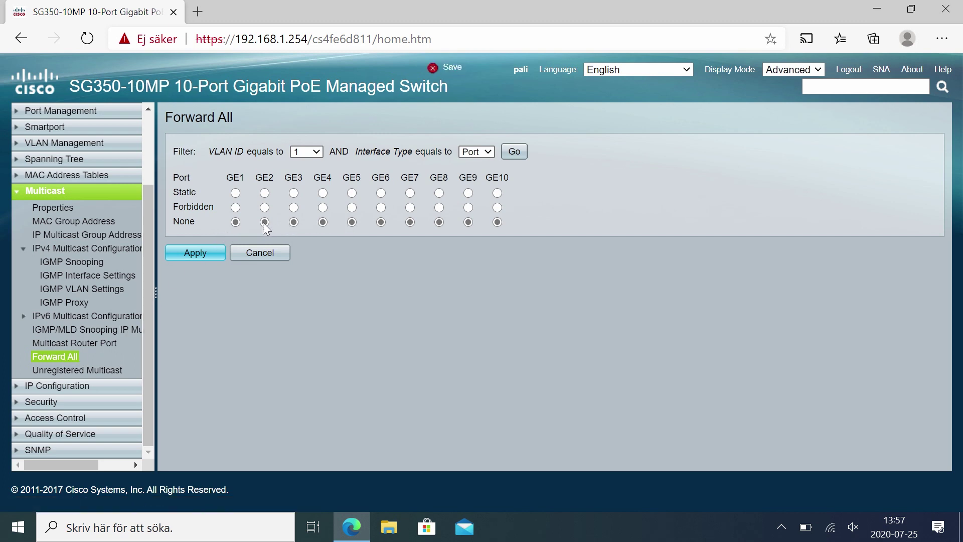
left_click(114, 371)
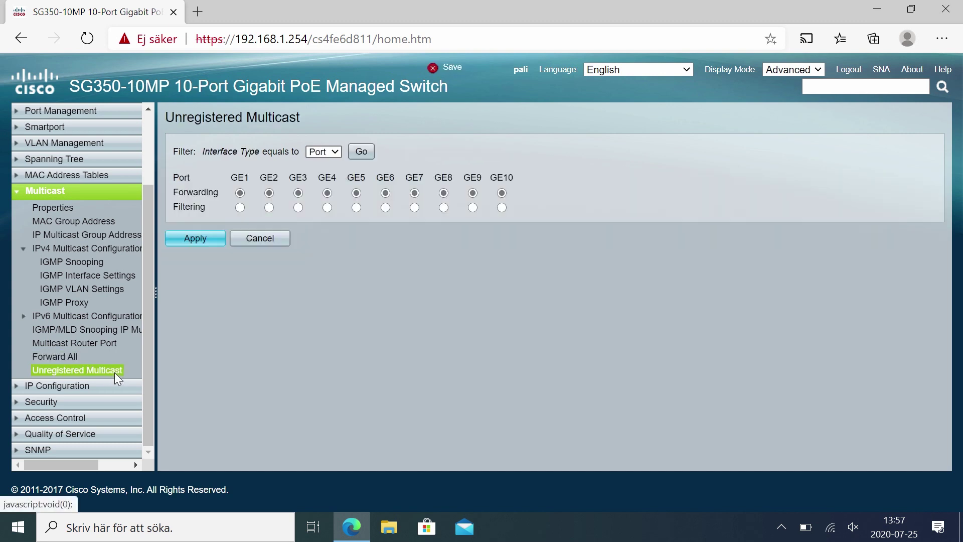
left_click(240, 207)
left_click(269, 207)
left_click(298, 207)
left_click(327, 207)
left_click(356, 207)
left_click(385, 207)
left_click(415, 207)
left_click(443, 207)
left_click(472, 207)
left_click(502, 207)
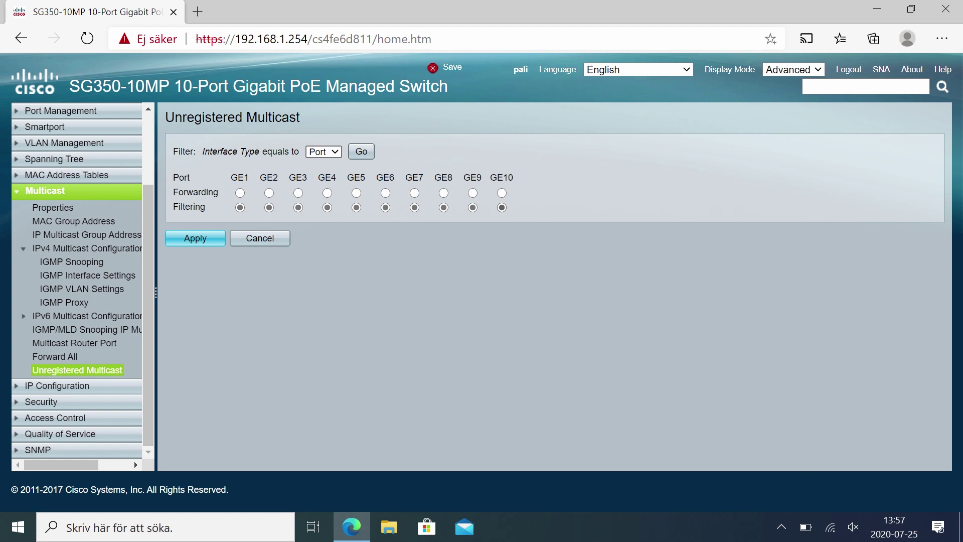
right_click(204, 237)
left_click(203, 236)
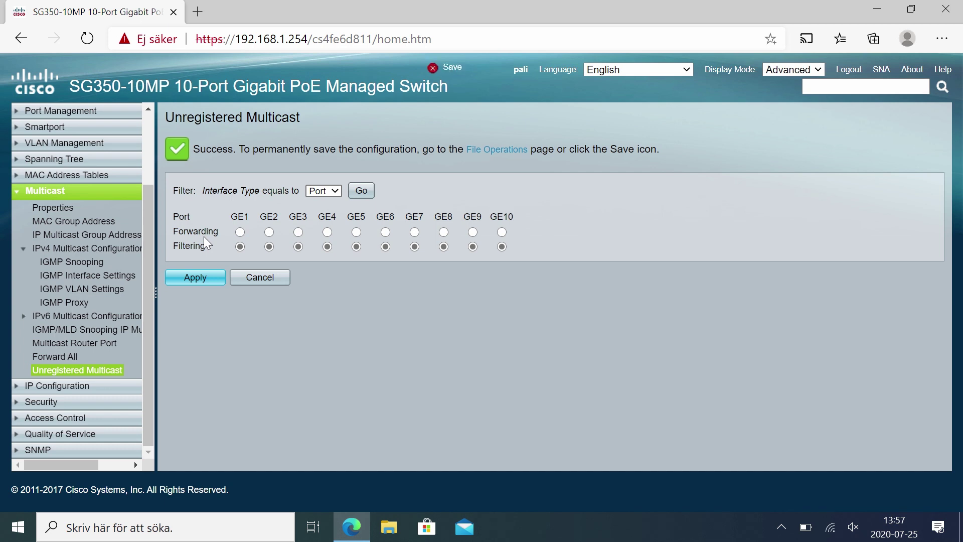
Save the running configuration to startup from File Operations and choose Backup File.
left_click(61, 191)
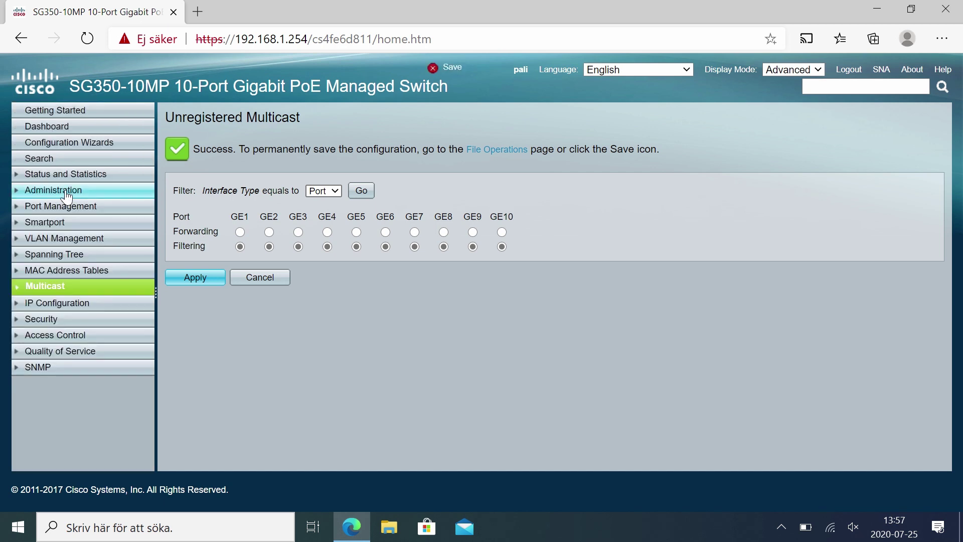
left_click(66, 191)
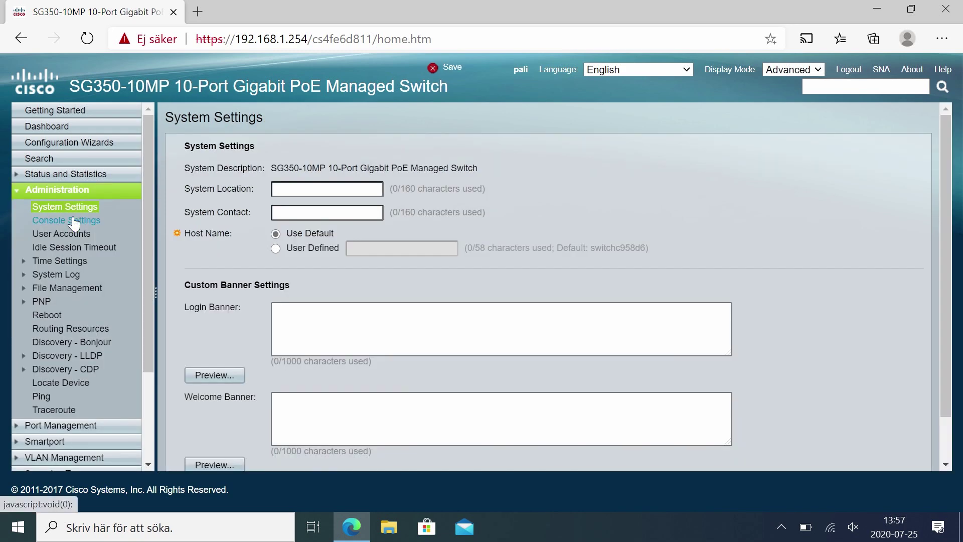
left_click(64, 289)
left_click(65, 315)
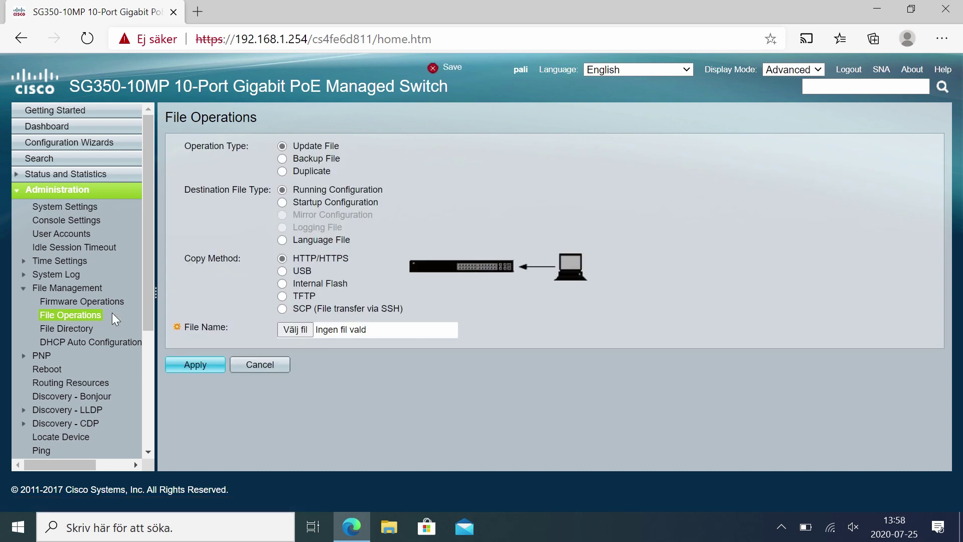
left_click(456, 72)
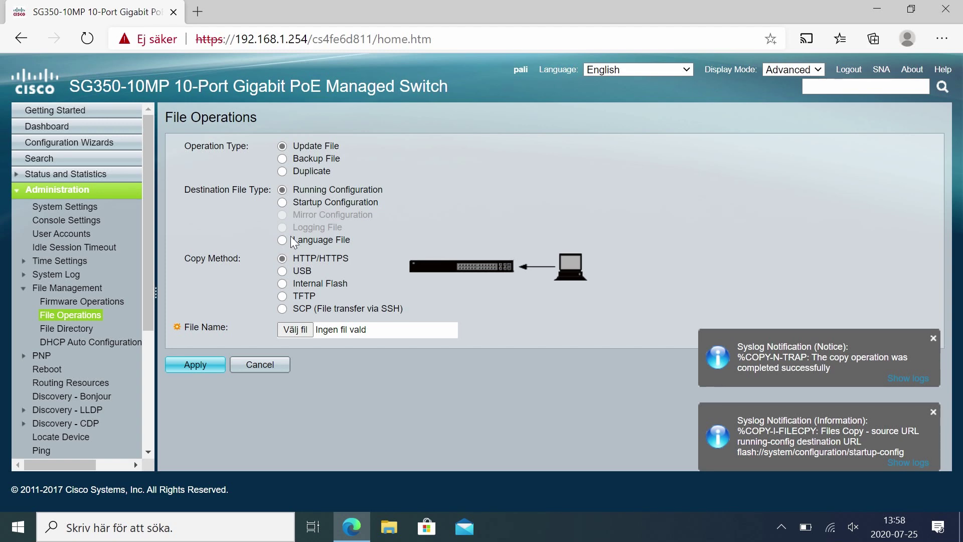
left_click(282, 159)
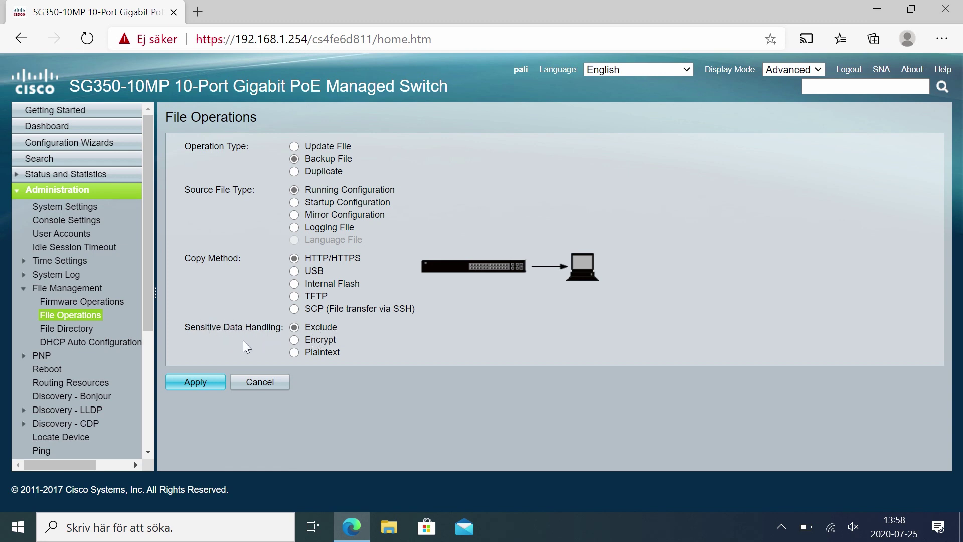
Download the running configuration backup over HTTP/HTTPS as running-config (3).txt.
left_click(189, 383)
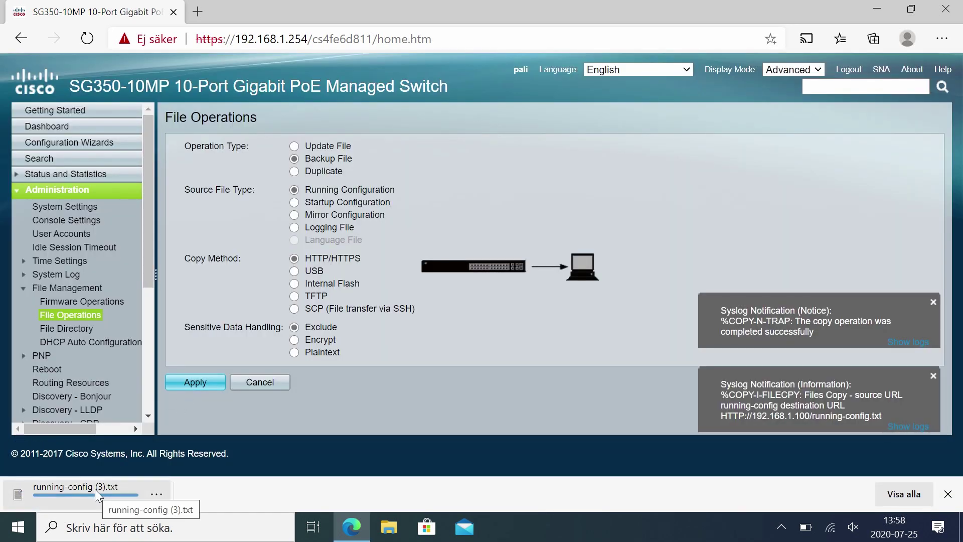
Open the downloaded running-config backup in Notepad, maximized, and highlight its IGMP snooping lines.
left_click(94, 489)
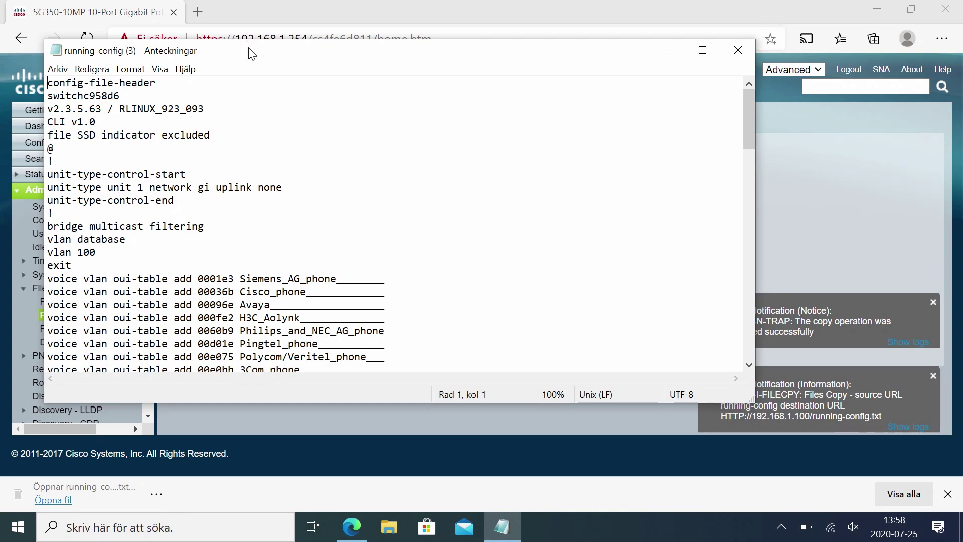
double_click(249, 49)
scroll(261, 251, "down", 20)
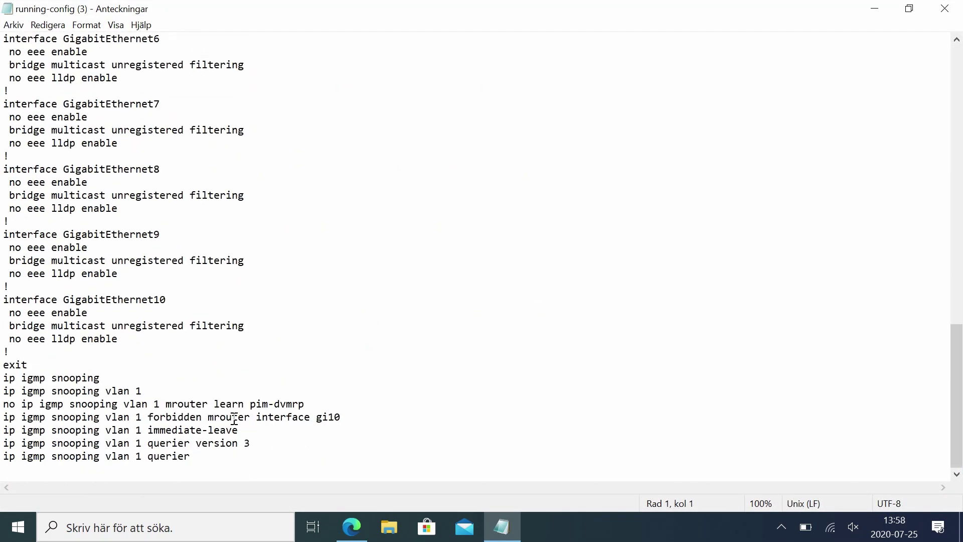
left_click_drag(208, 455, 2, 377)
scroll(154, 244, "up", 20)
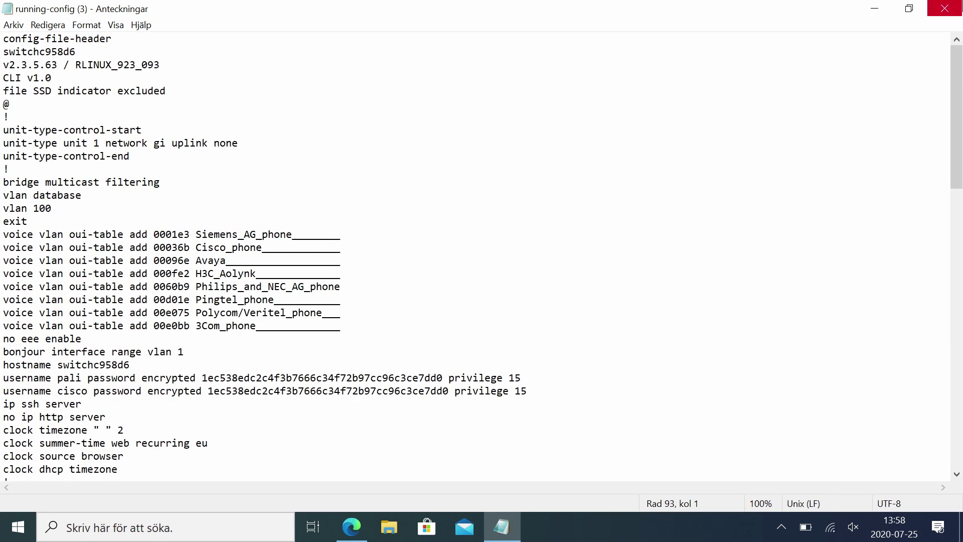
Highlight the switch's hostname value in the config, then close Notepad.
left_click(944, 8)
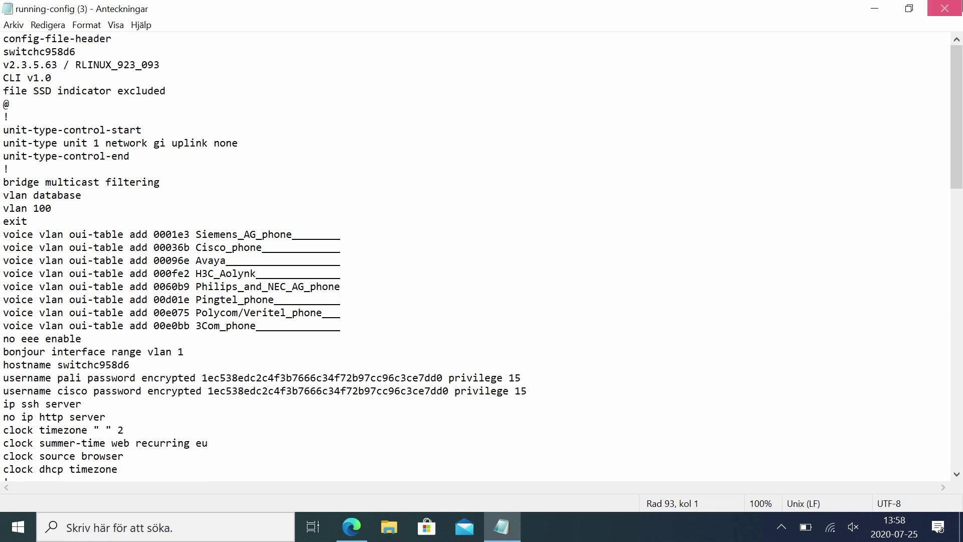
double_click(109, 366)
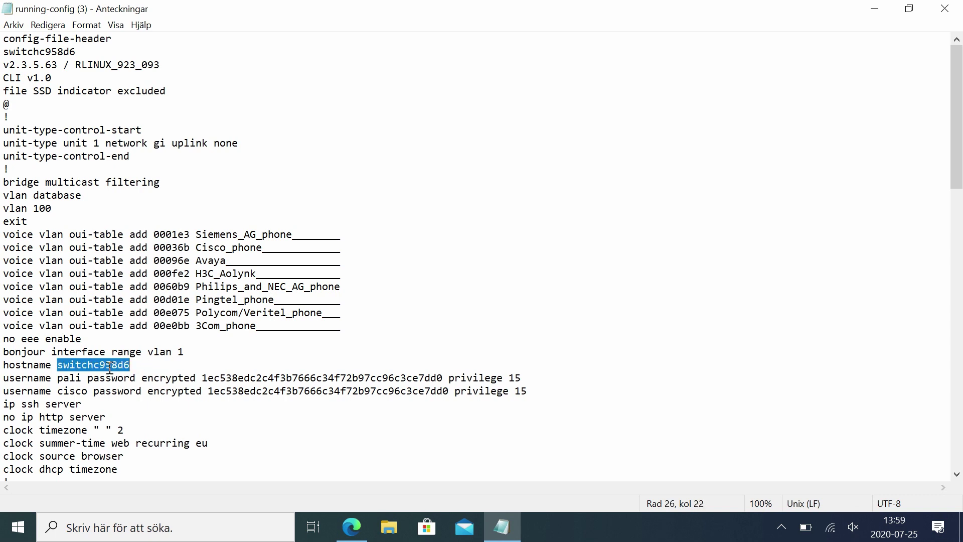
left_click(958, 13)
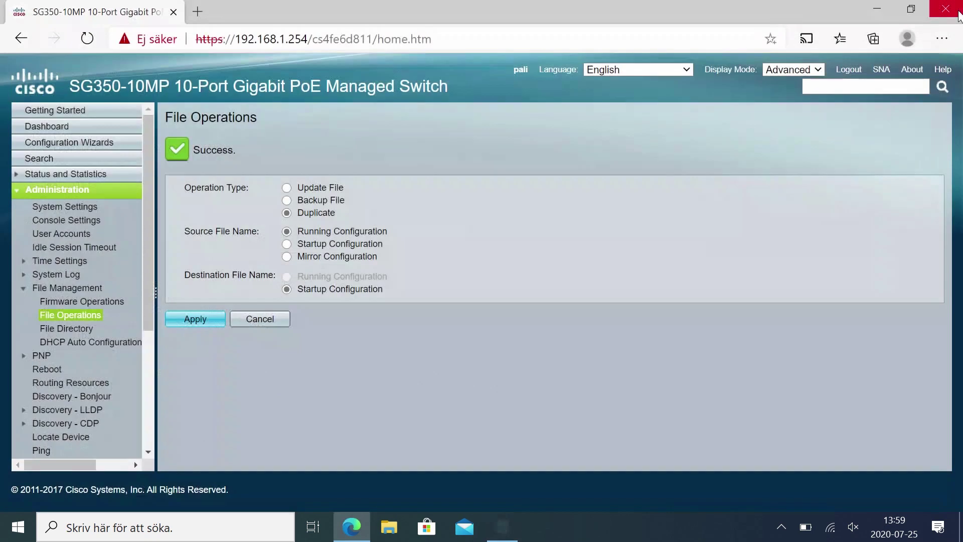